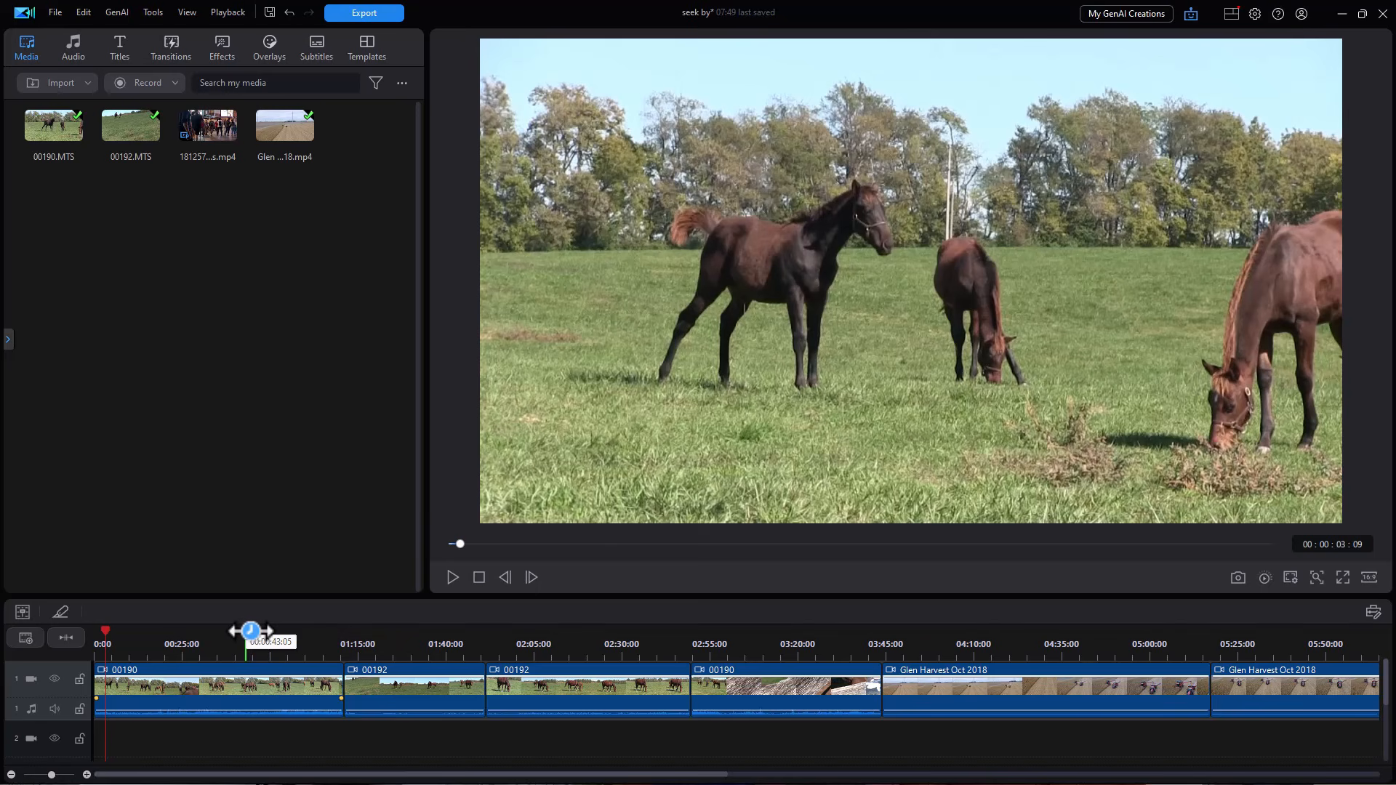
Place the playhead at about 00:01:34:06 in the first 00192 clip and, in Clip mode, jump twice between the clip's start and end.
click(425, 632)
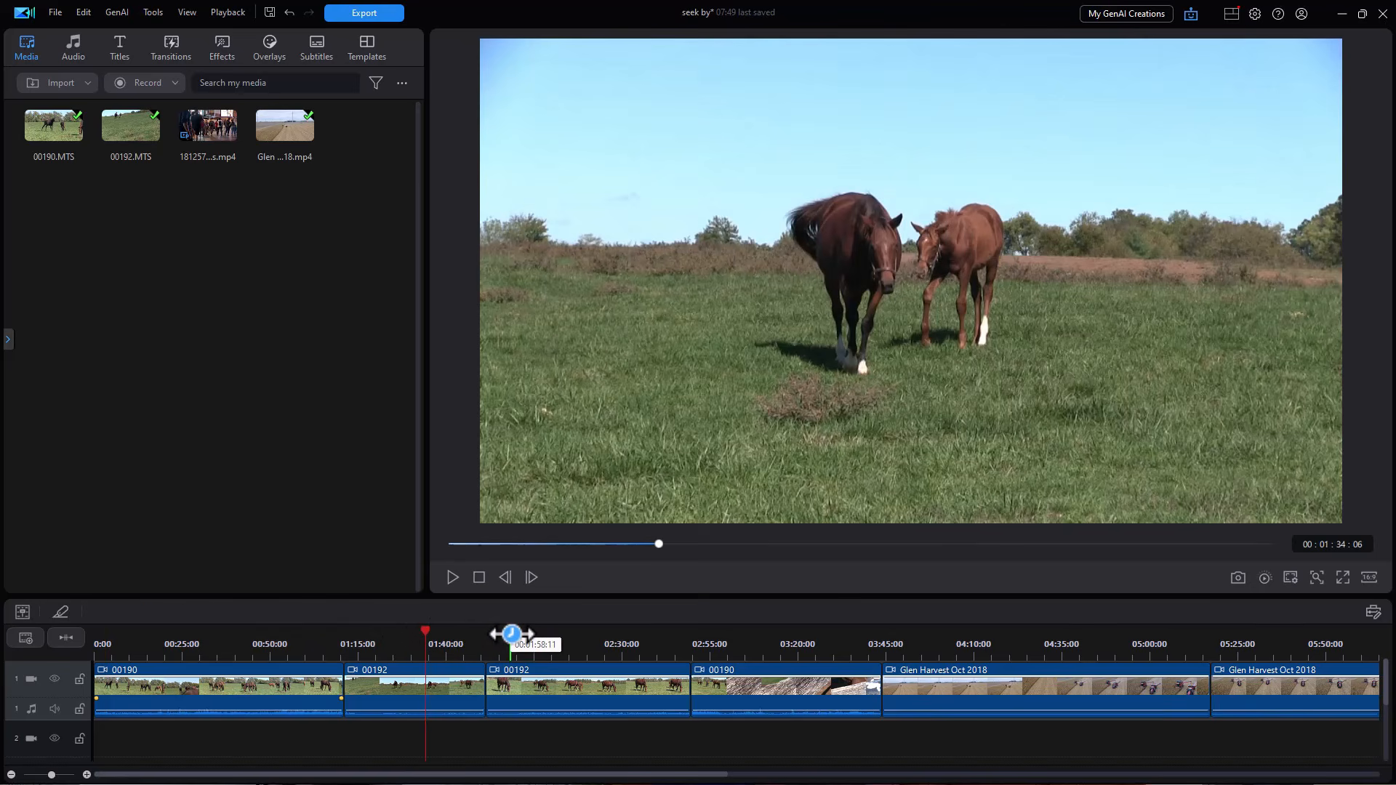
key(alt+c)
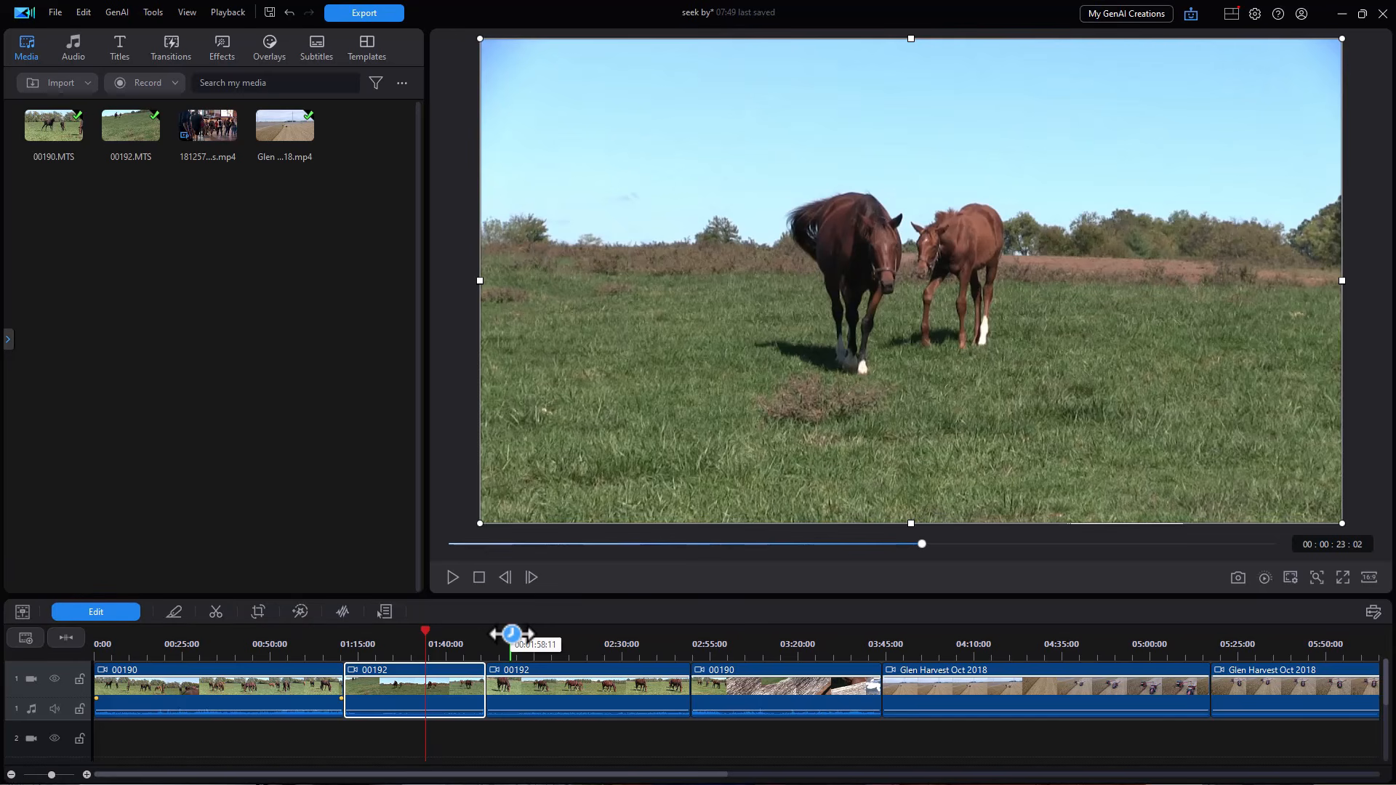
key(Home)
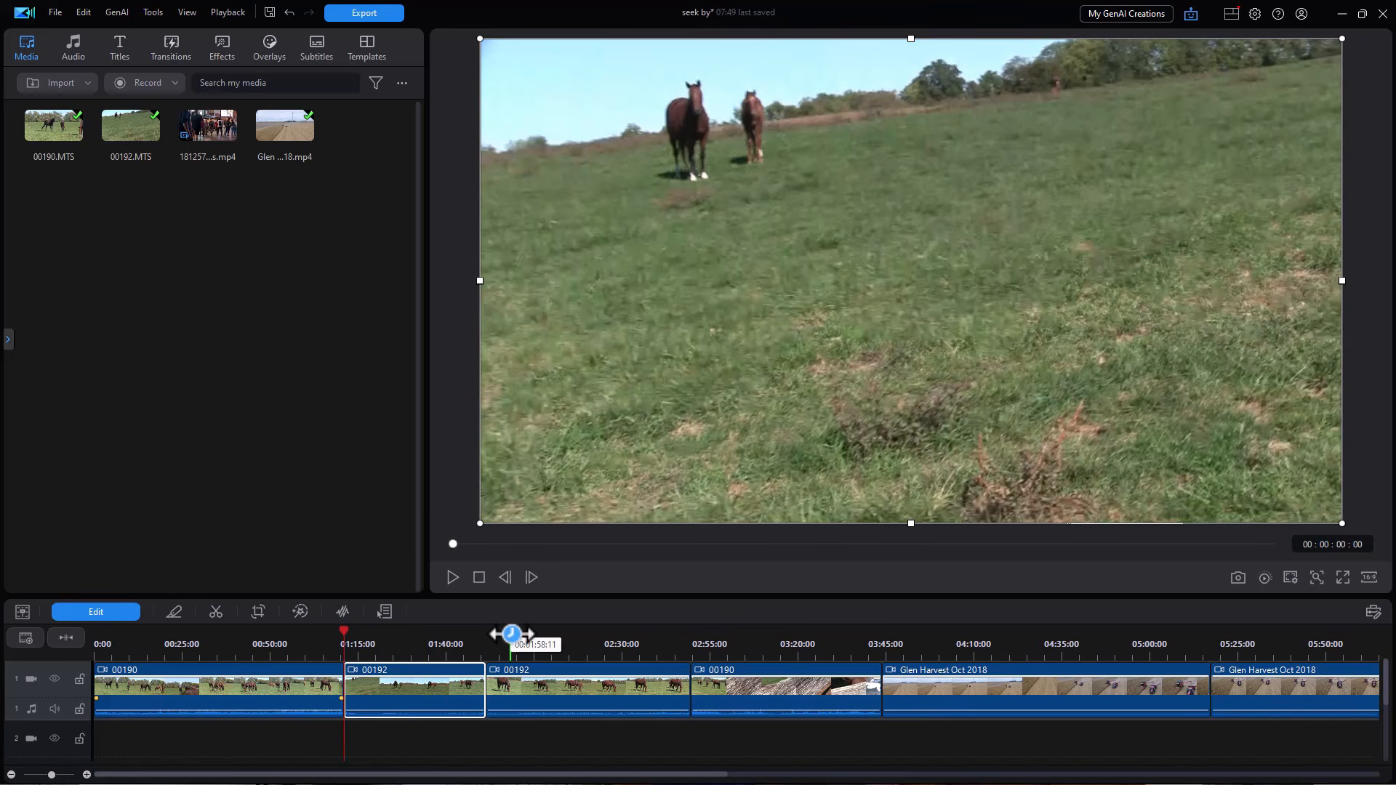
key(End)
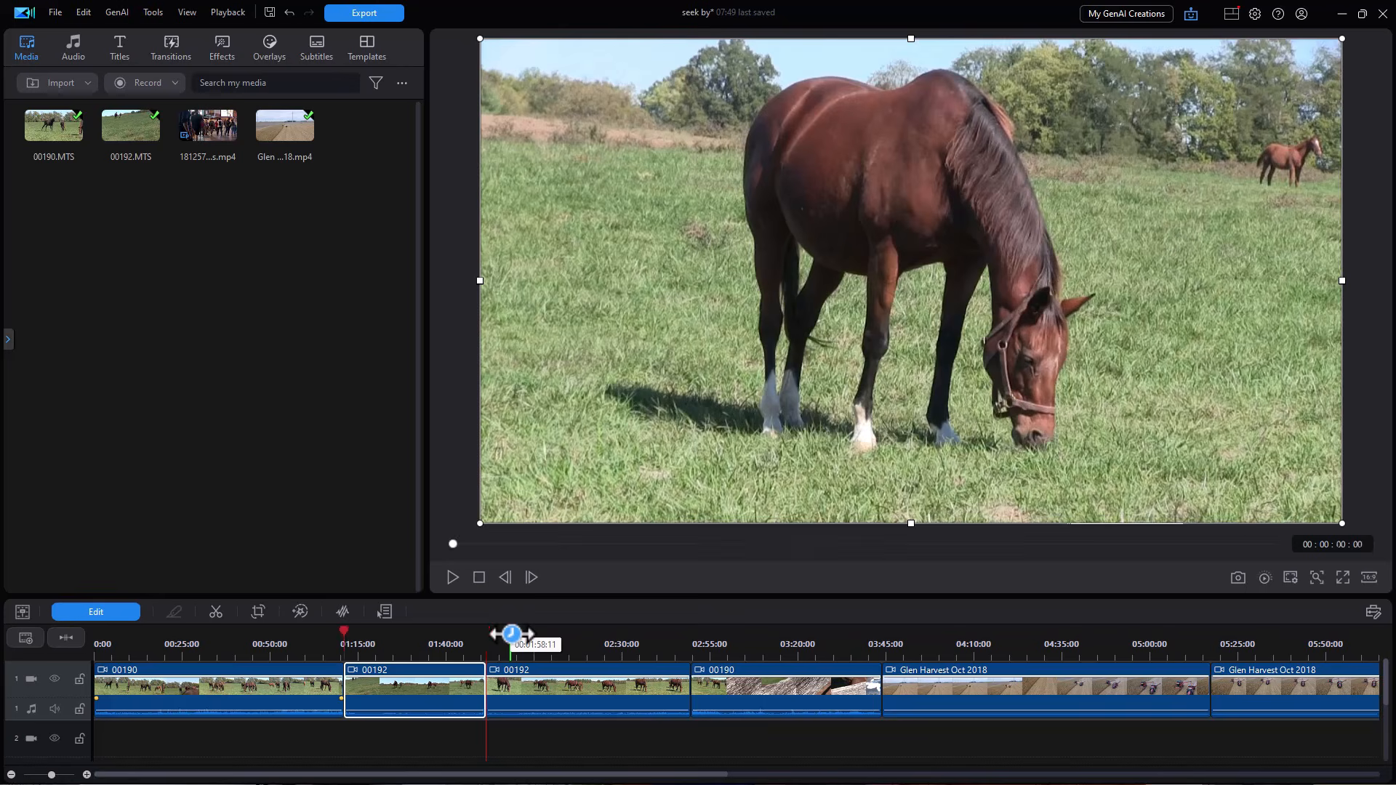
key(Home)
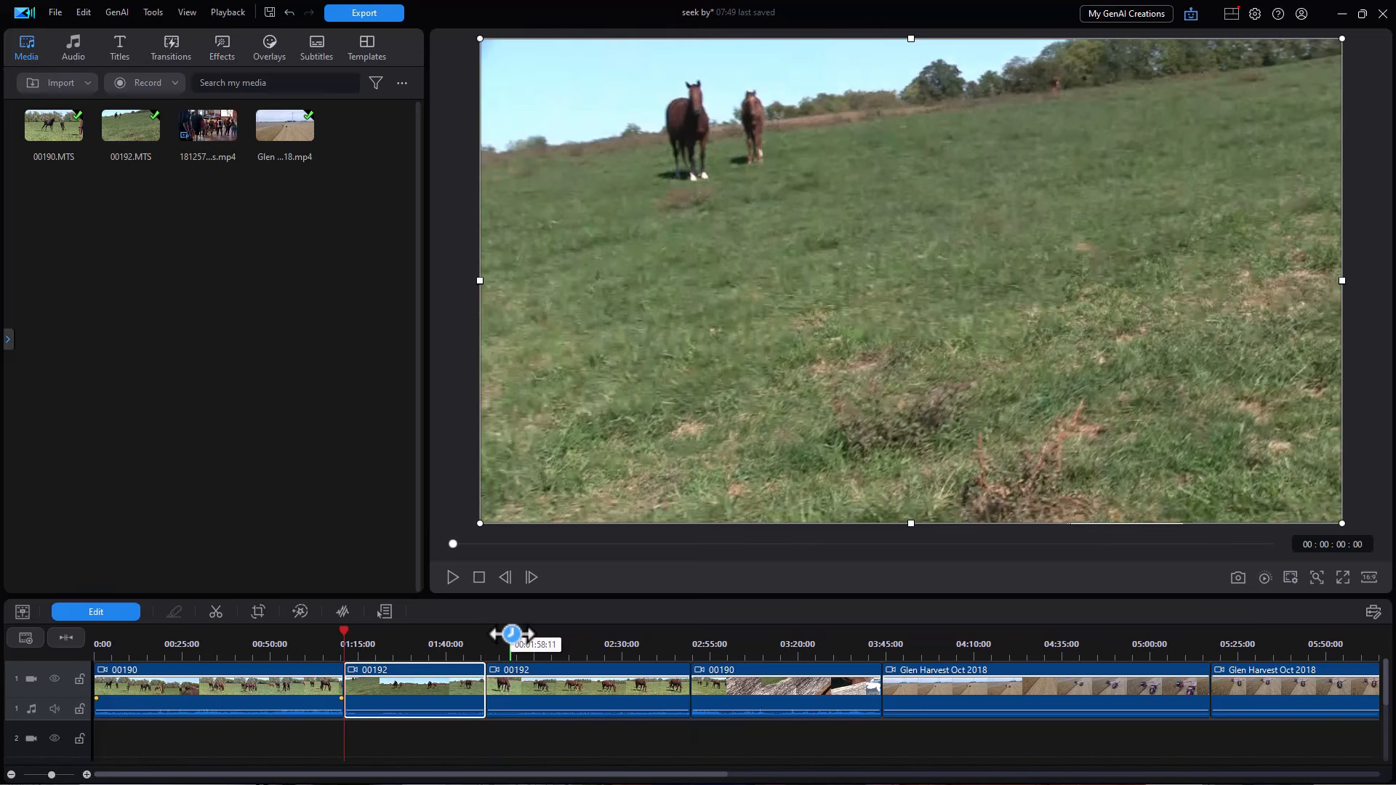
key(End)
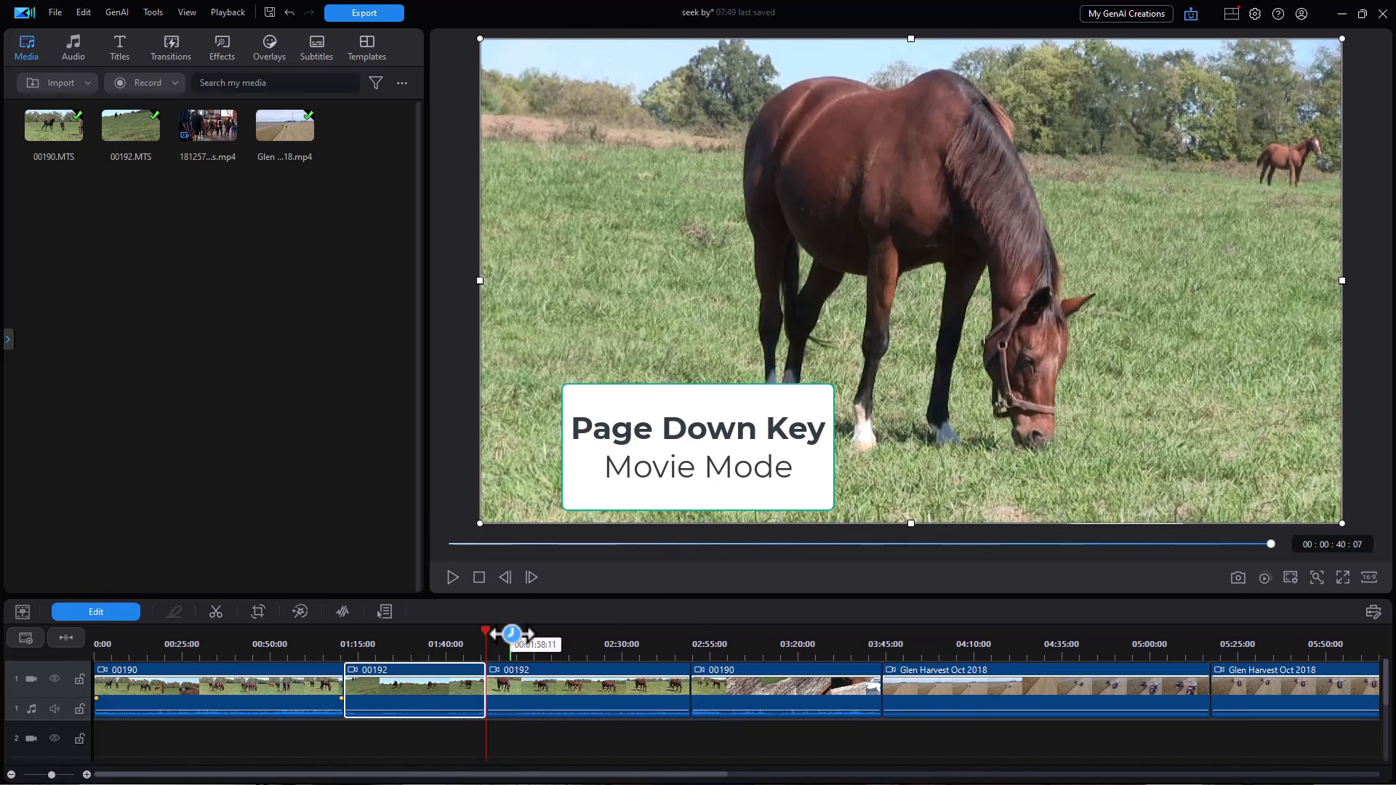
Switch the preview to Movie mode and jump to the project's start, its end, and back to its start.
key(Page_Down)
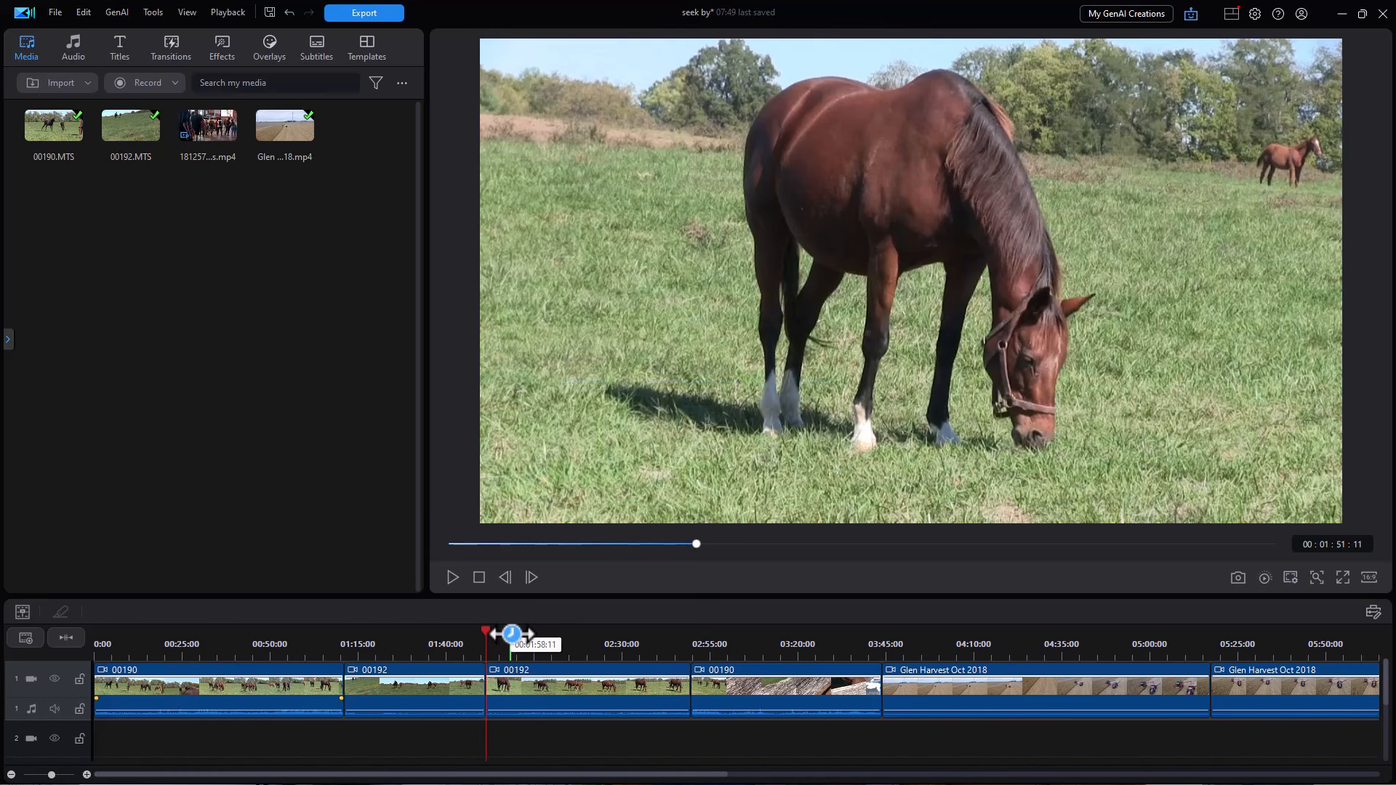
key(Home)
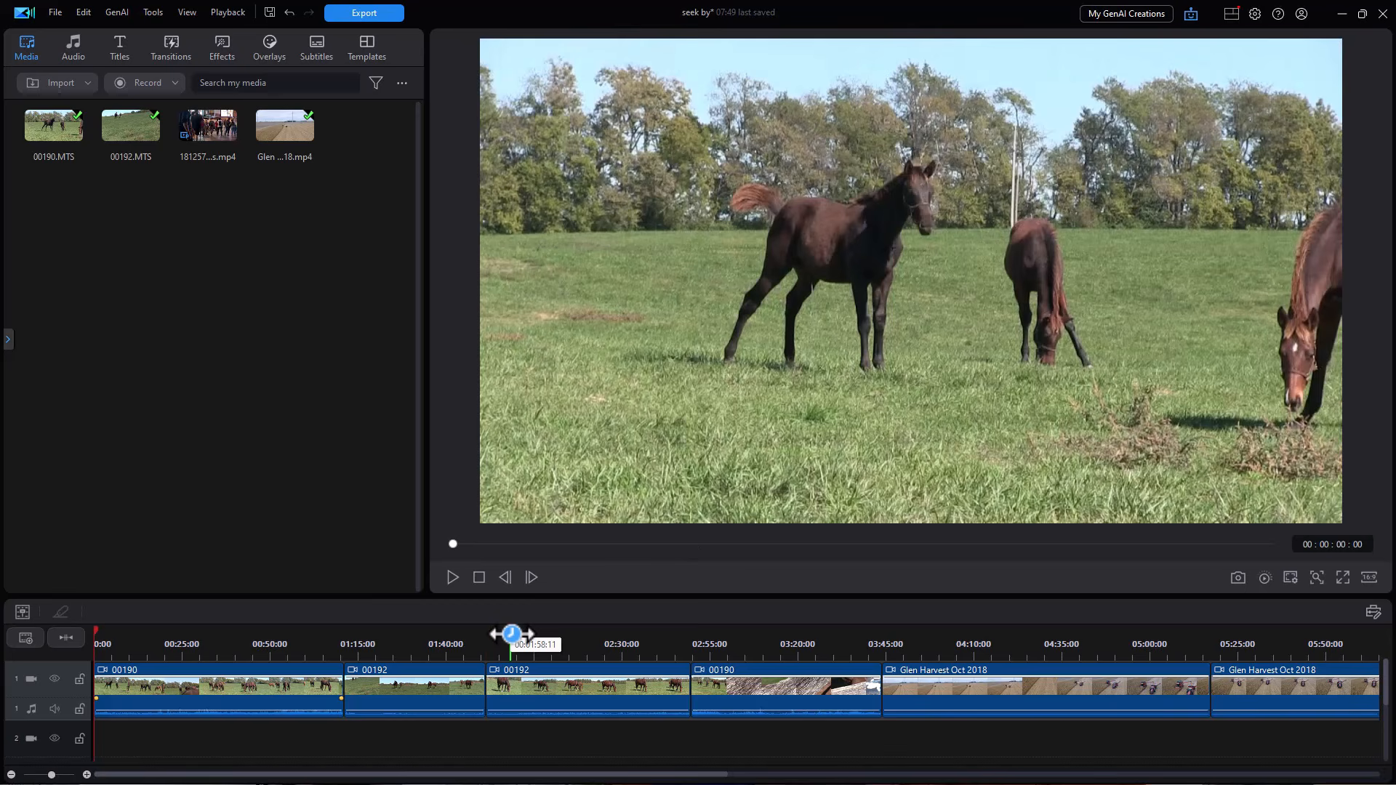
key(End)
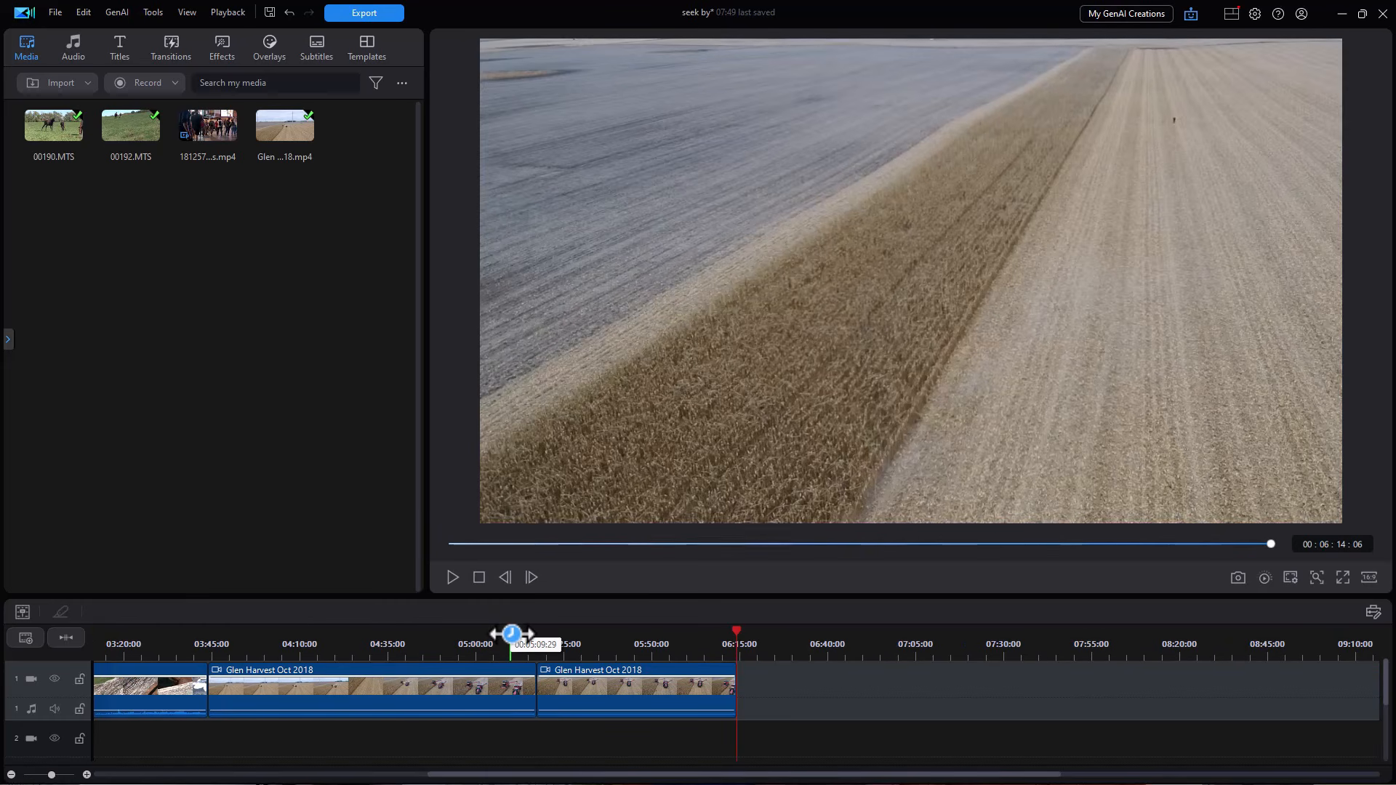
key(Home)
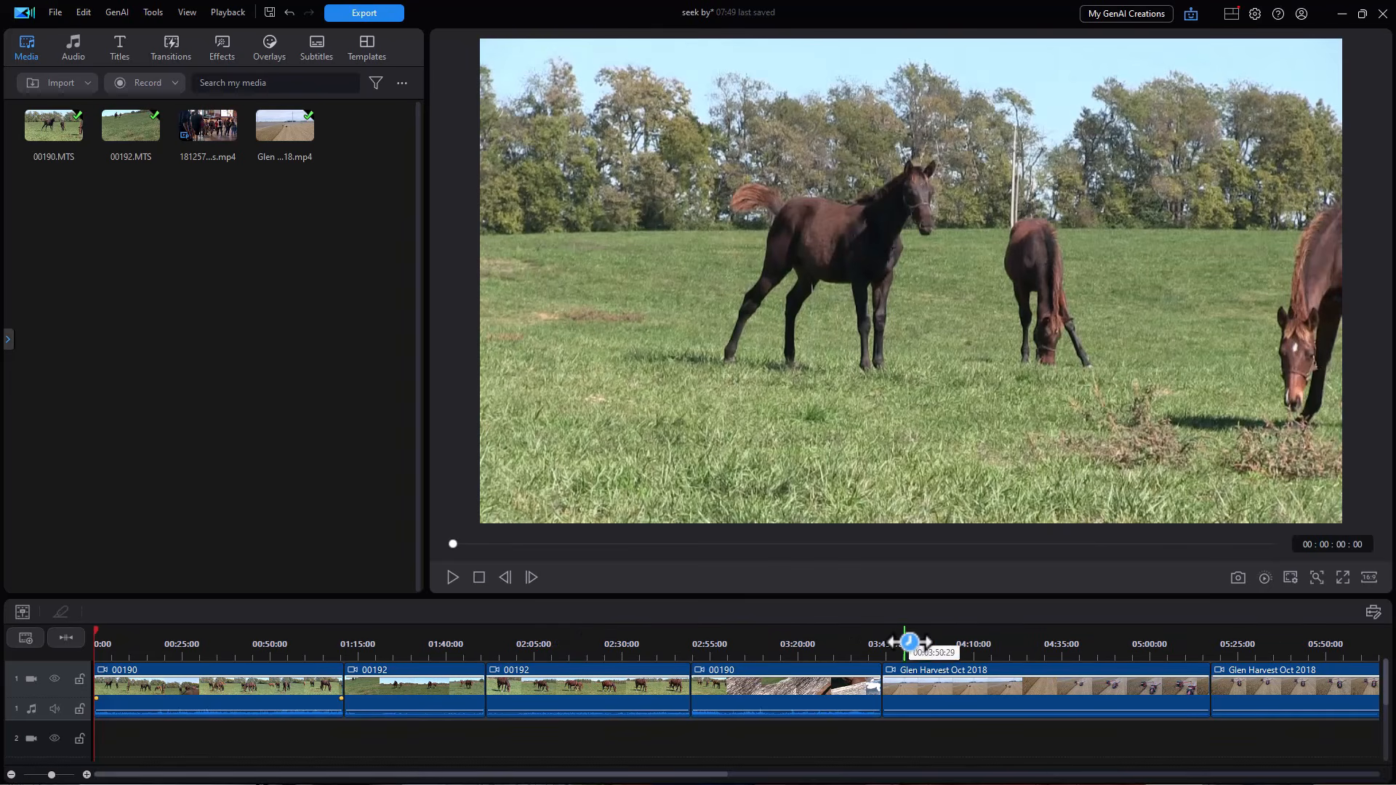
Place the playhead at about 00:04:08:28 in the first Glen Harvest Oct 2018 clip and, in Clip mode, jump to its start, end and start.
click(969, 637)
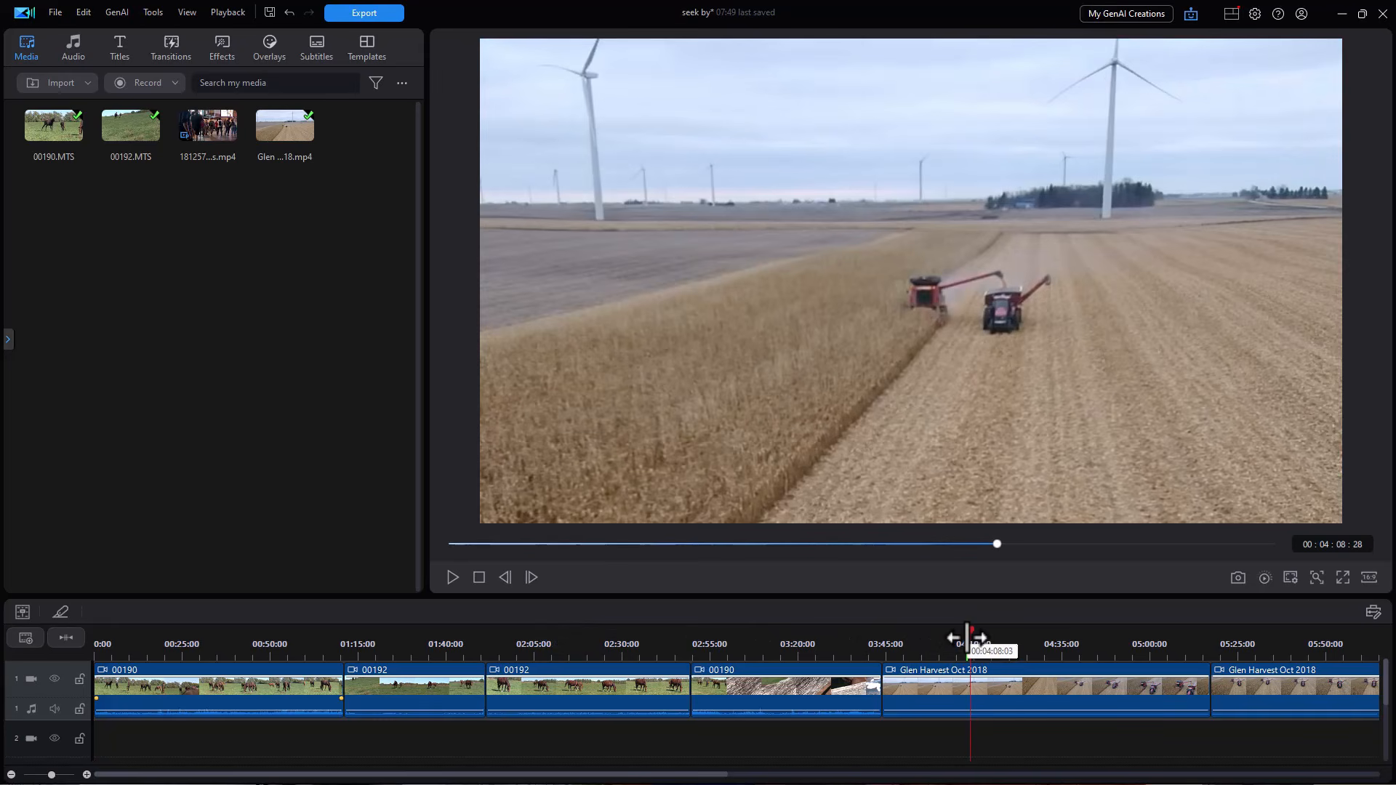
key(alt+c)
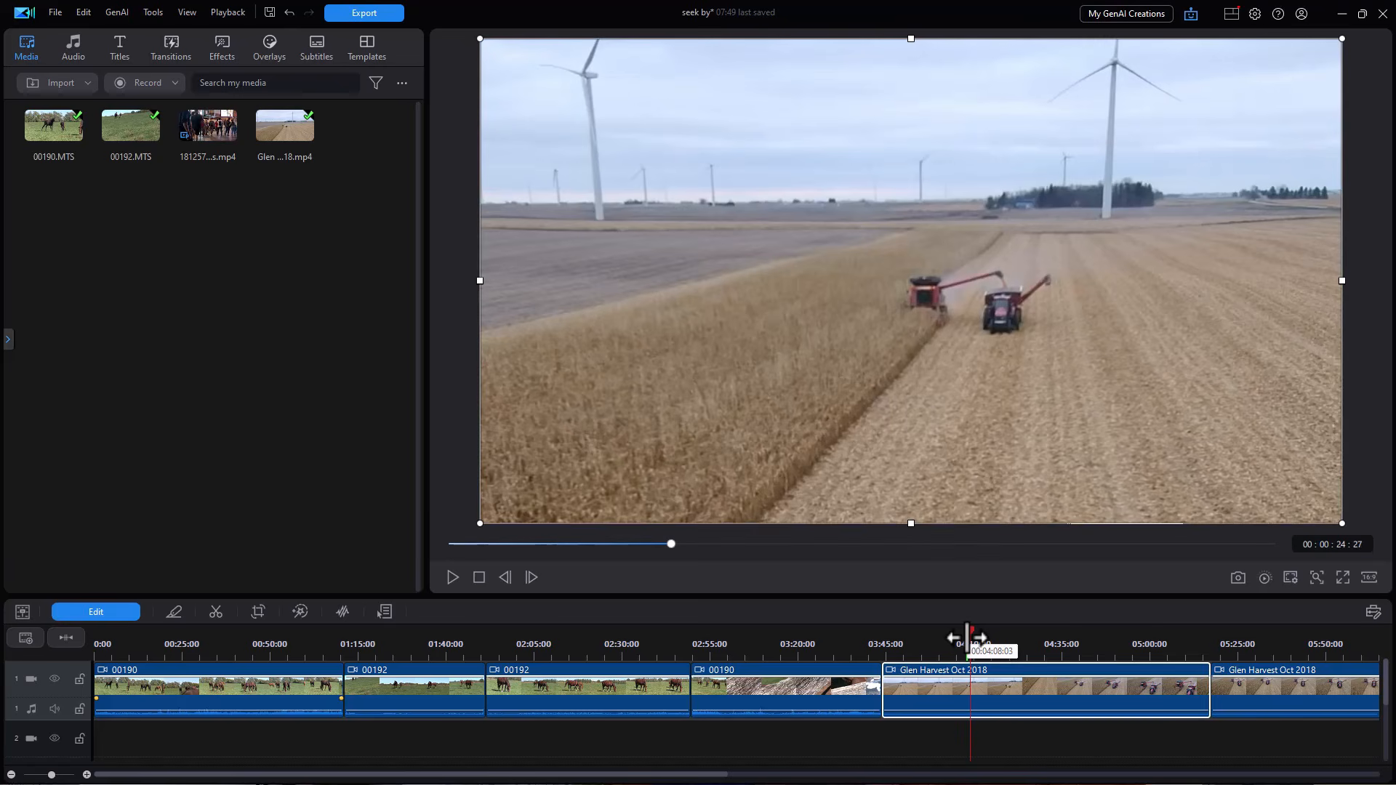
key(Home)
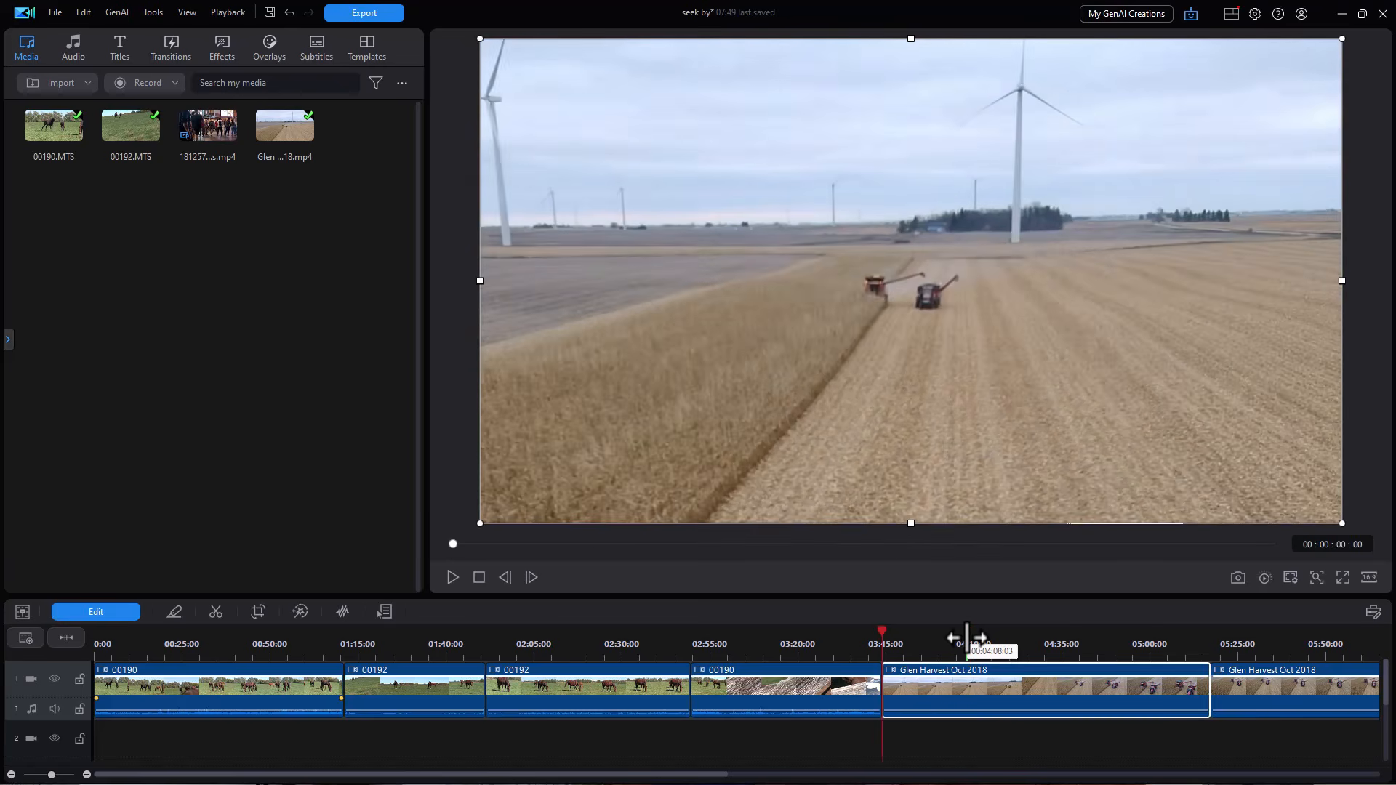
key(End)
key(Home)
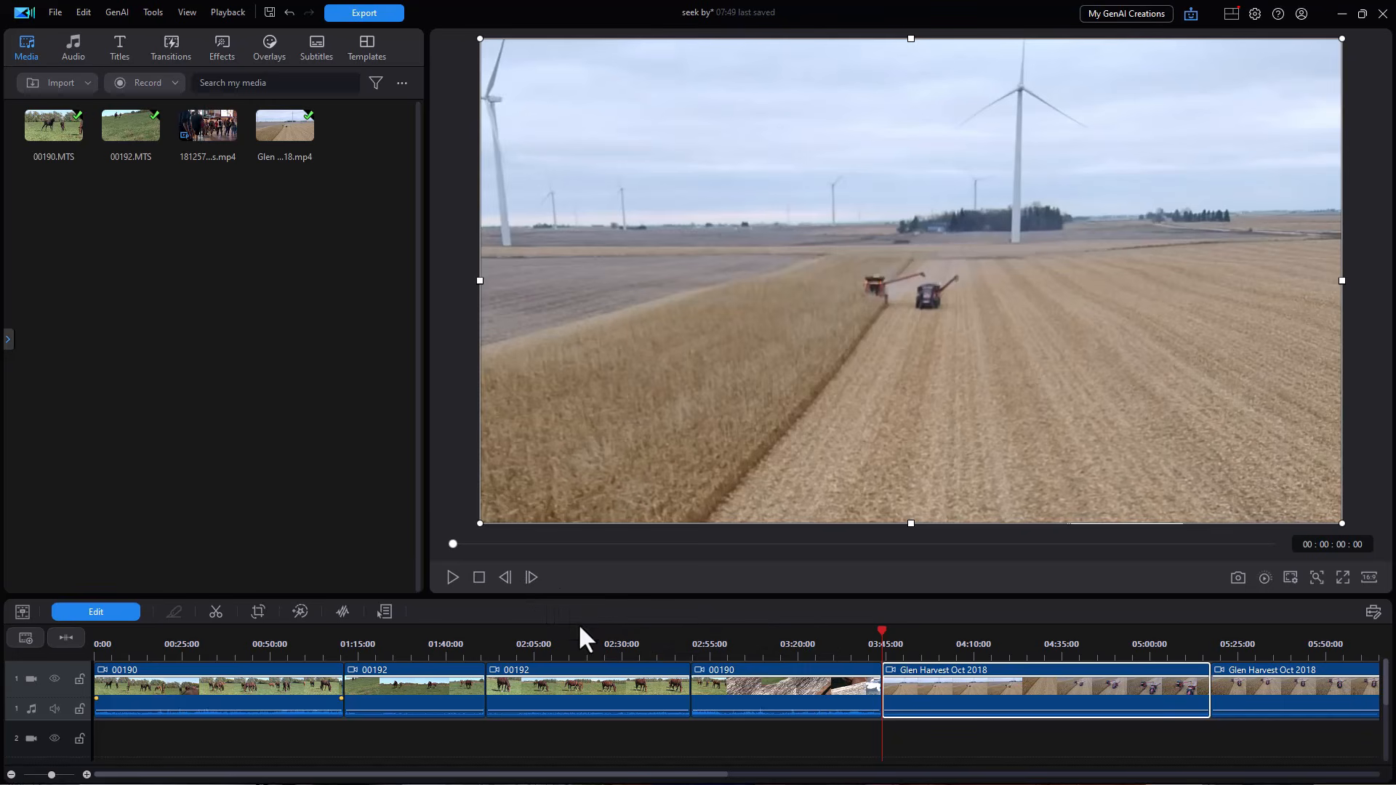
Place the playhead at about 00:00:33:05 within the second 00192 clip and step two frames back and three forward.
click(602, 641)
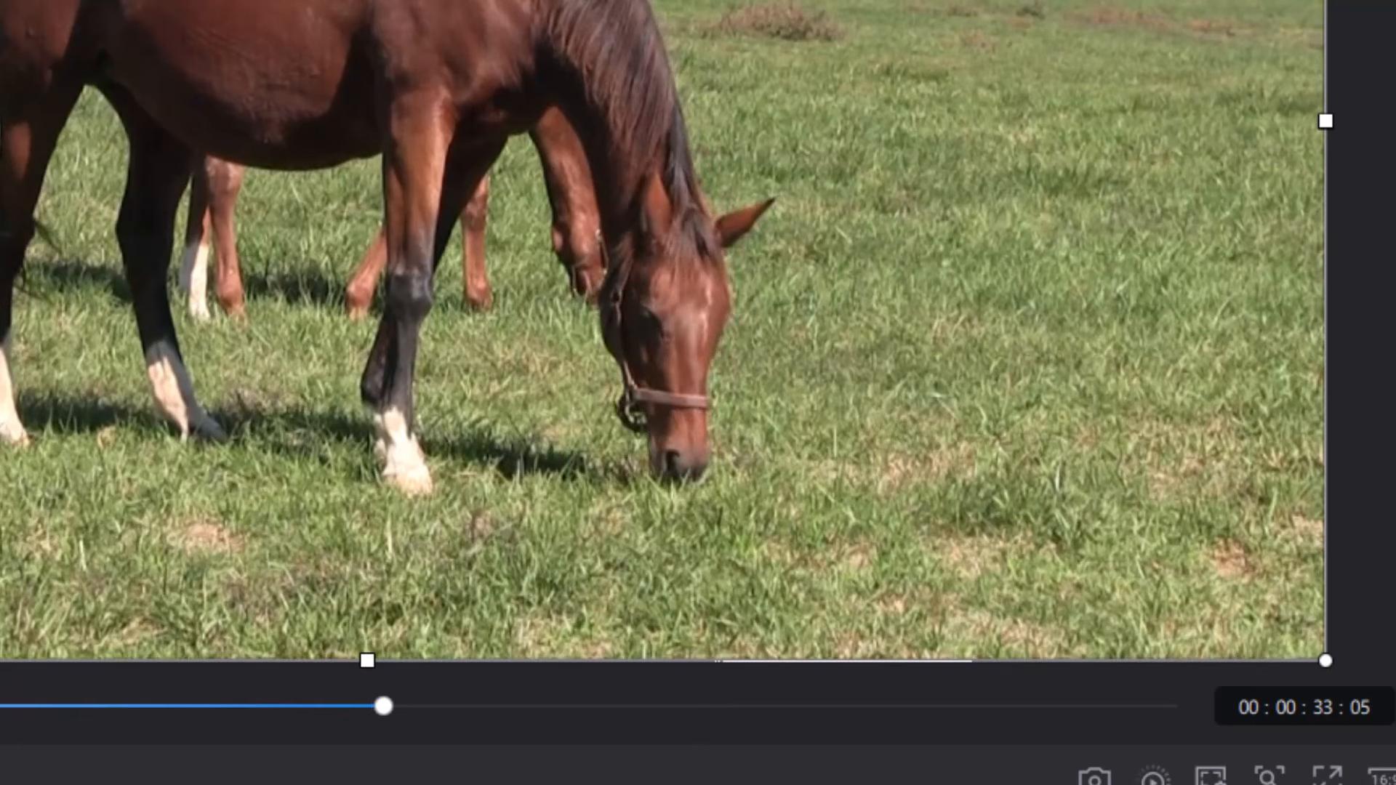
key(Left)
key(Left)
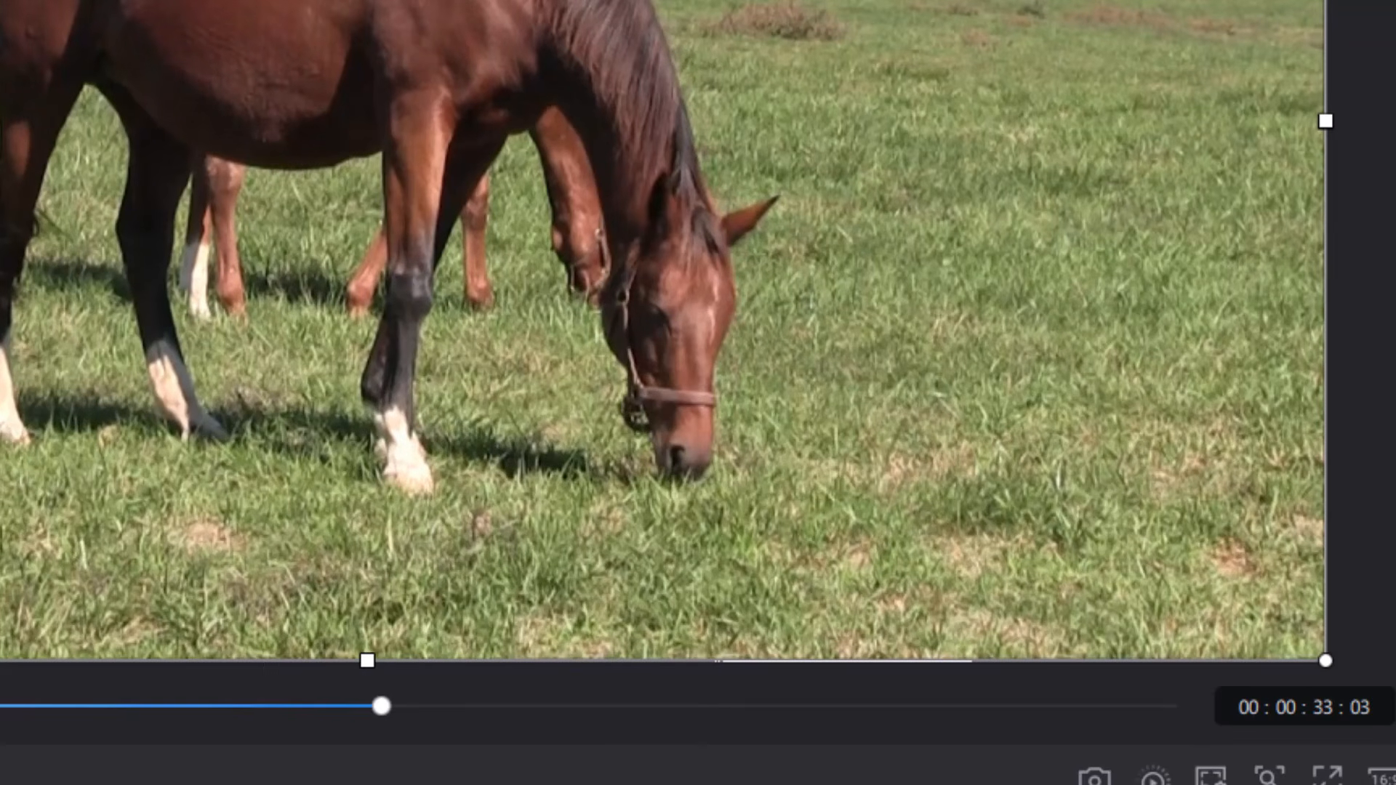
key(Right)
key(Right)
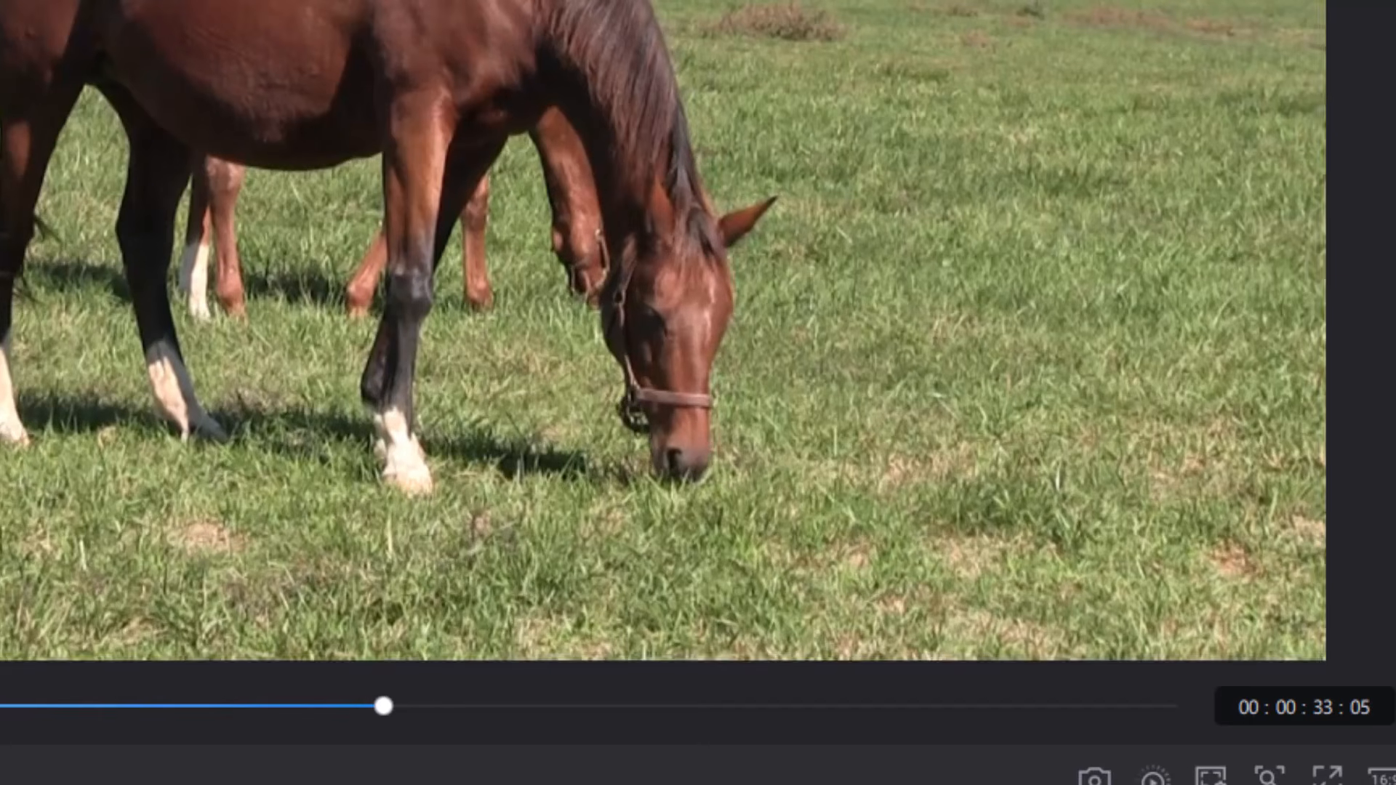
key(Right)
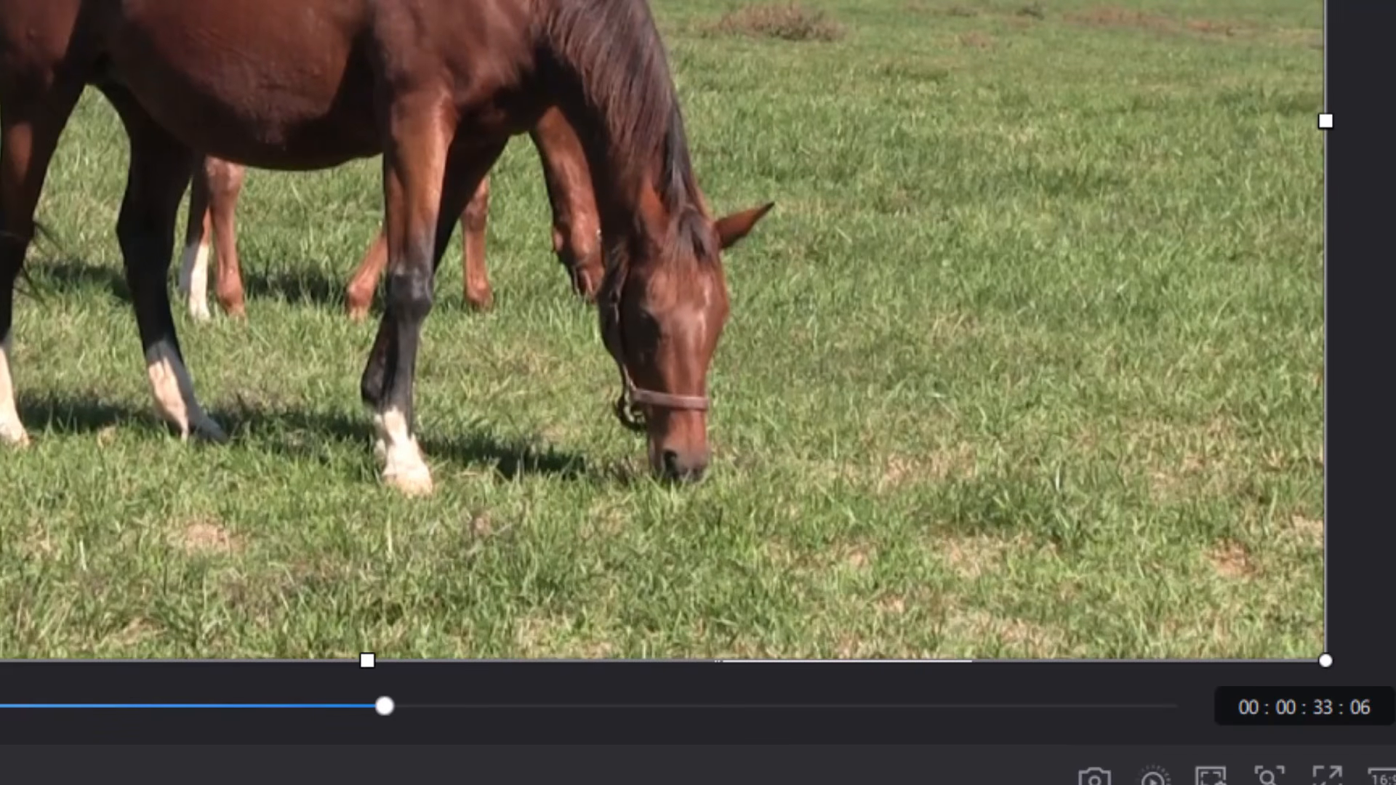
Step twelve frames back in the second 00192 clip and alternate single frames forward and back around that point.
key(Left)
key(Left)
key(Left)
key(Left)
key(Left)
key(Left)
key(Left)
key(Left)
key(Left)
key(Left)
key(Left)
key(Left)
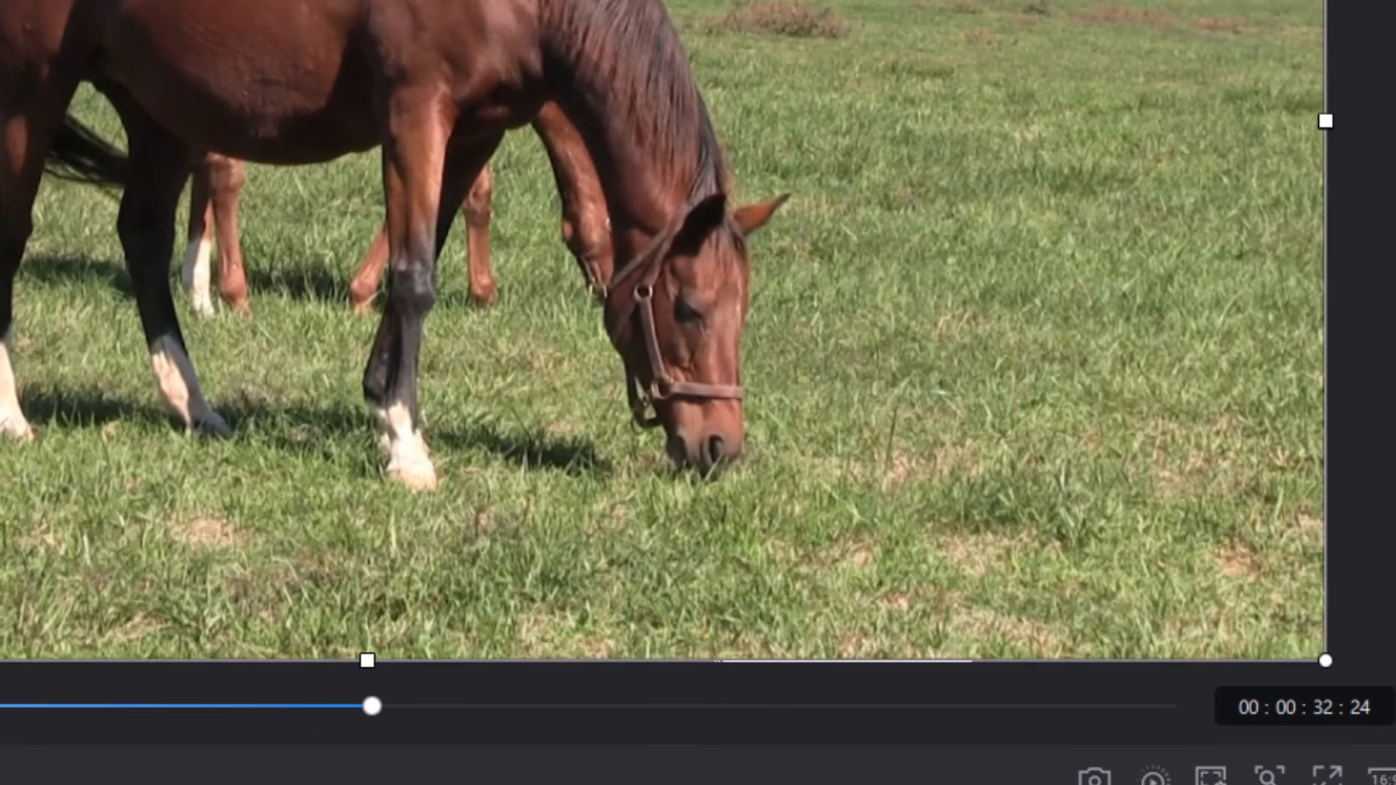
key(Right)
key(Left)
key(Right)
key(Left)
key(Right)
key(Left)
key(Left)
key(Left)
key(Right)
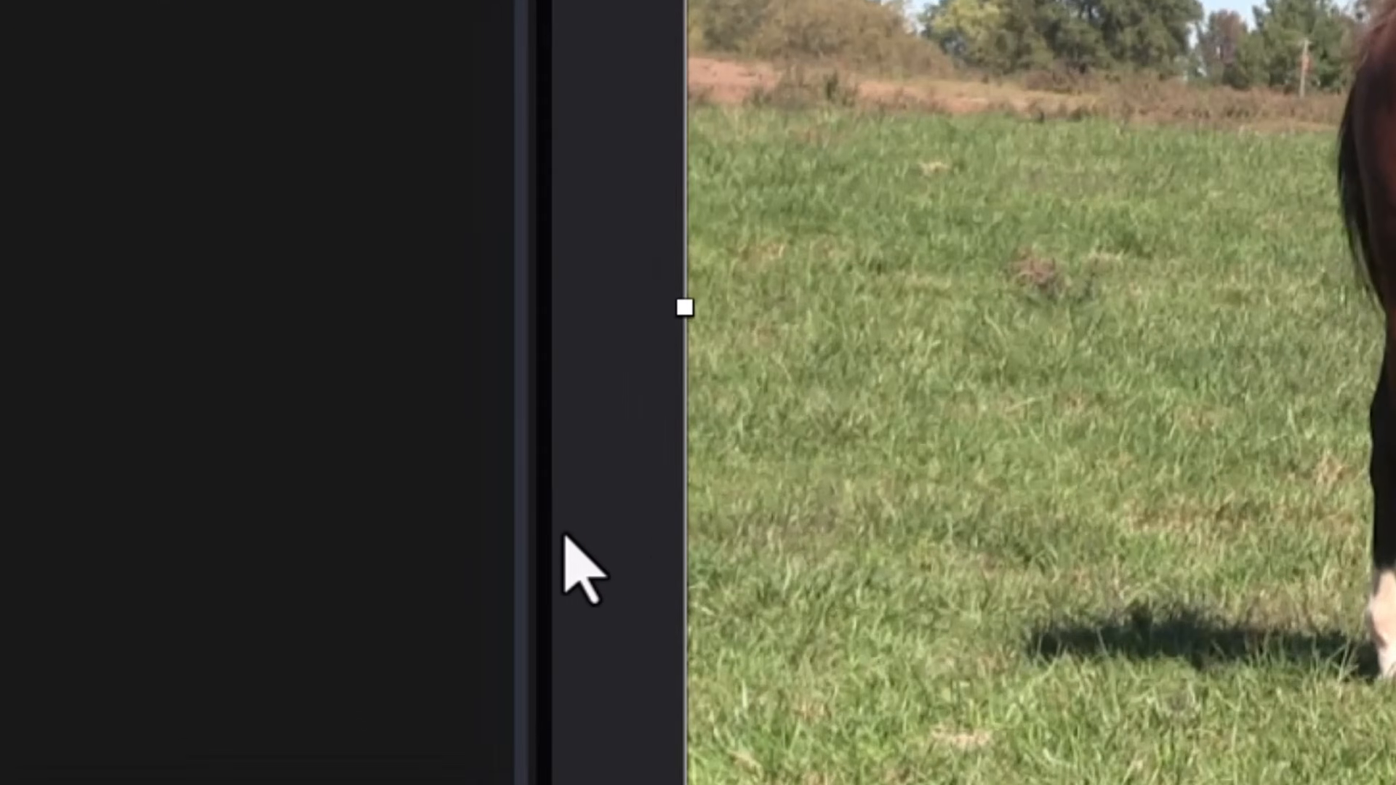
Set the preview's Seek by unit to Second.
right_click(605, 391)
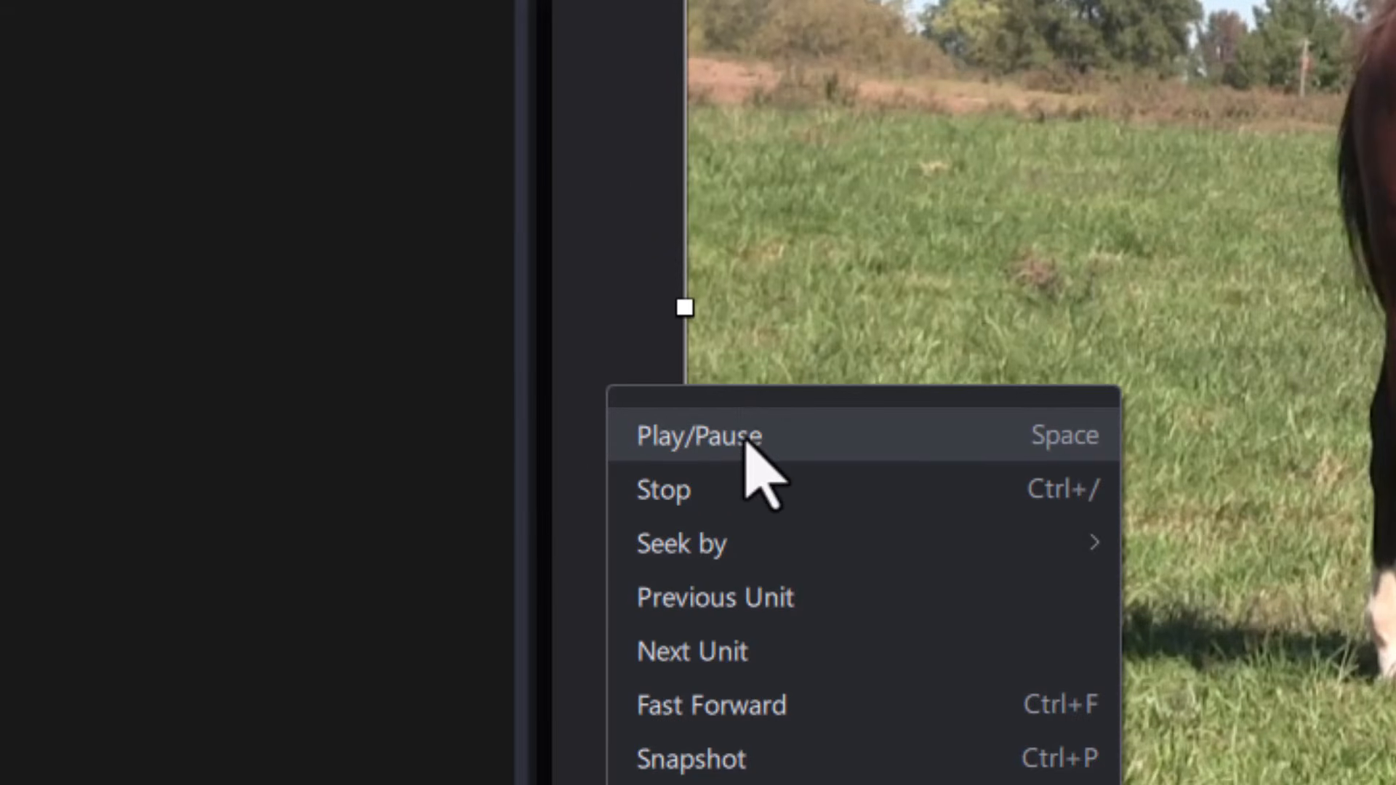
mouse_move(682, 554)
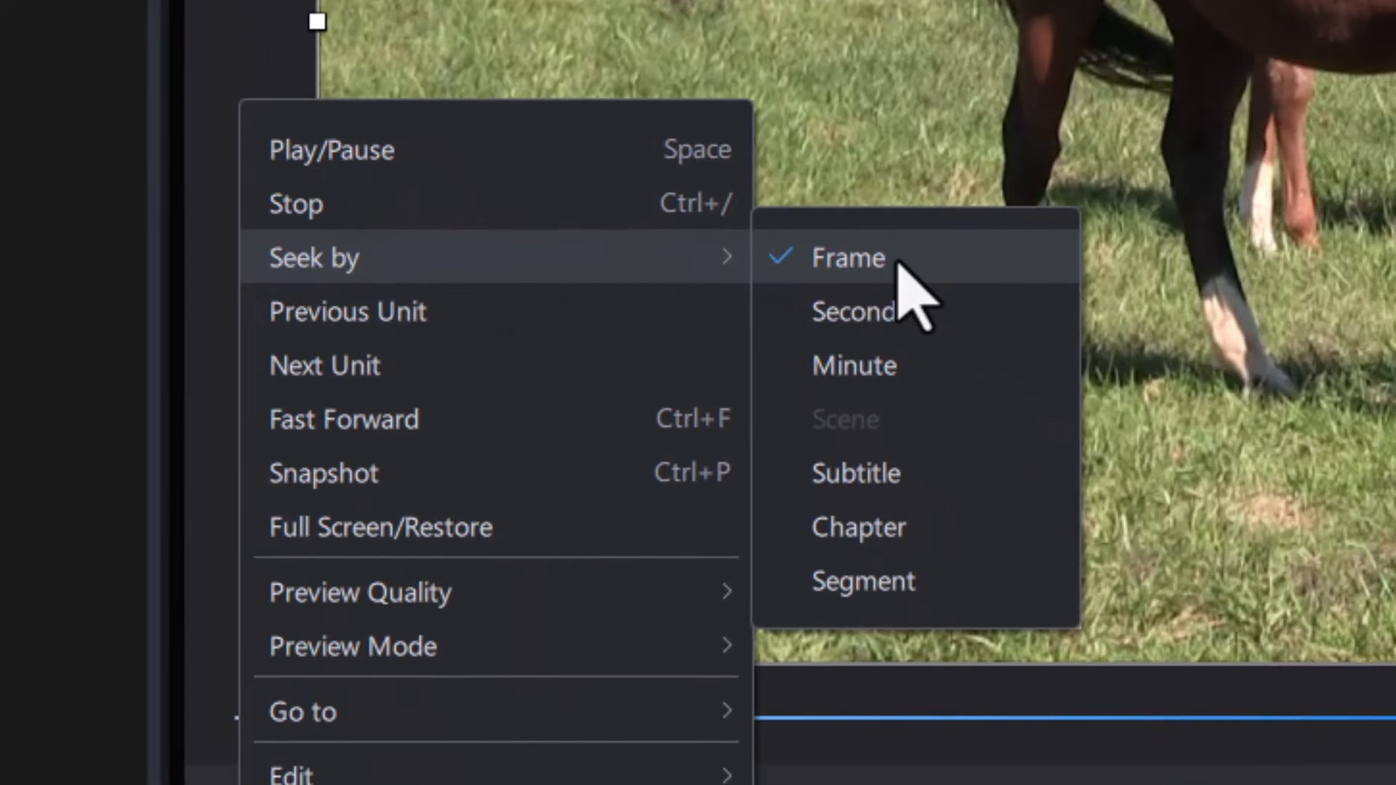
click(866, 318)
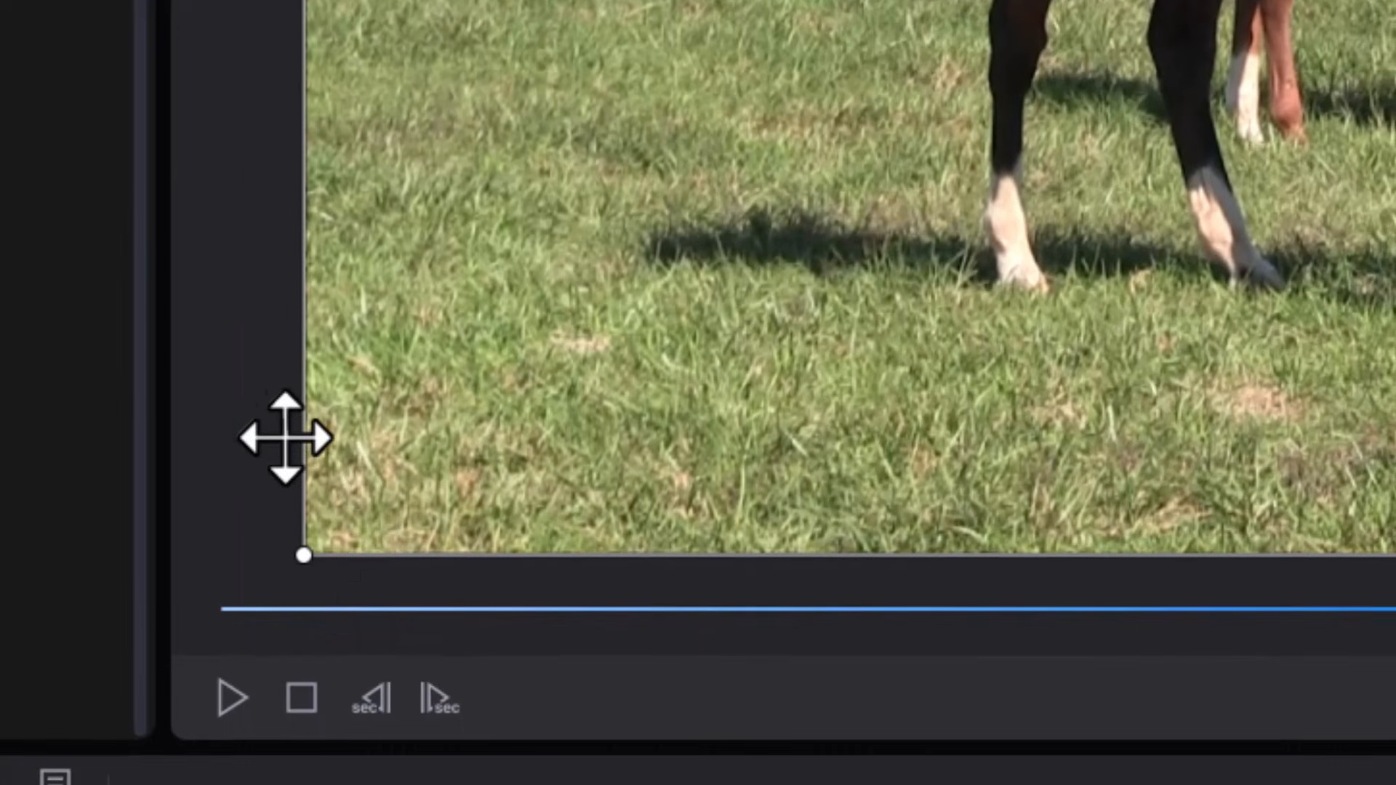
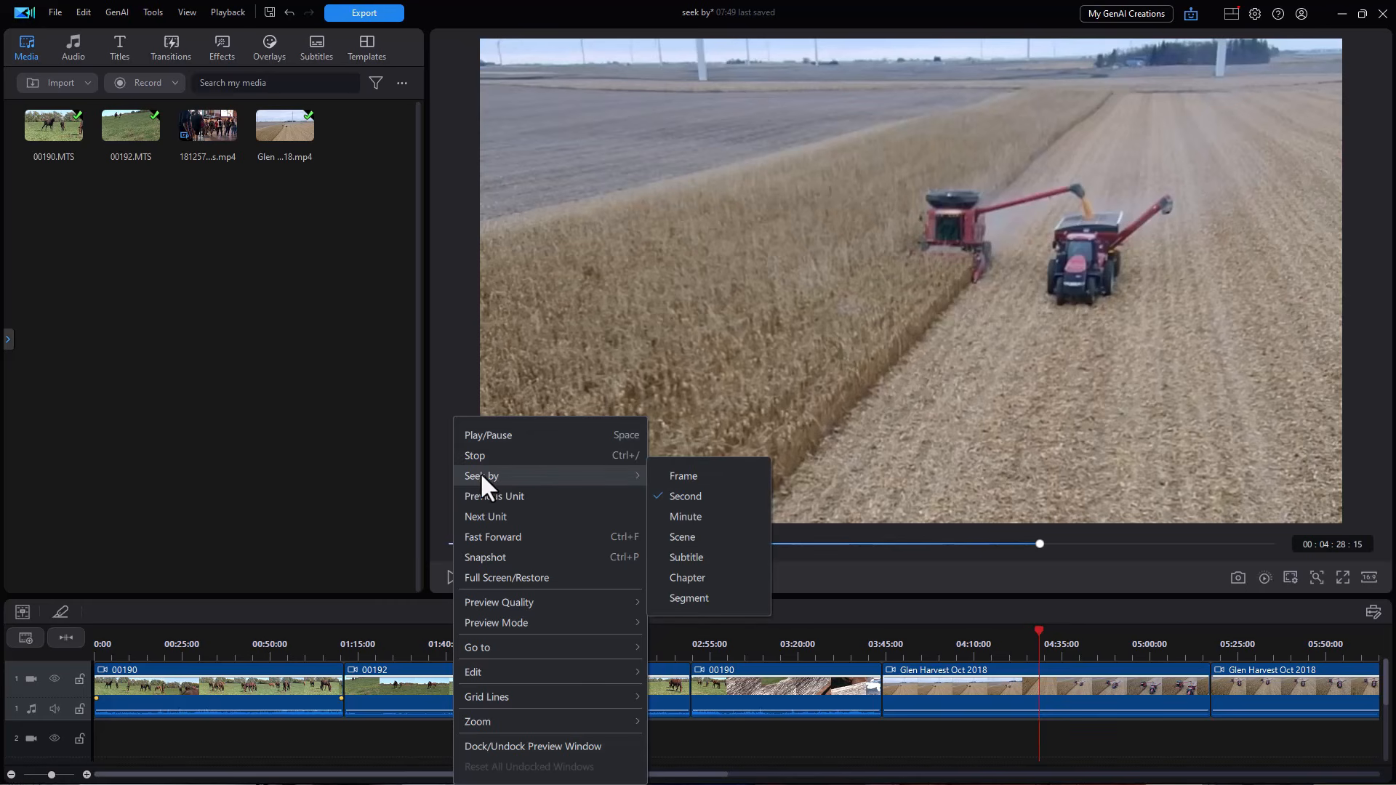
Set the preview's Seek by unit to Scene and try stepping the playhead backward four times.
click(715, 537)
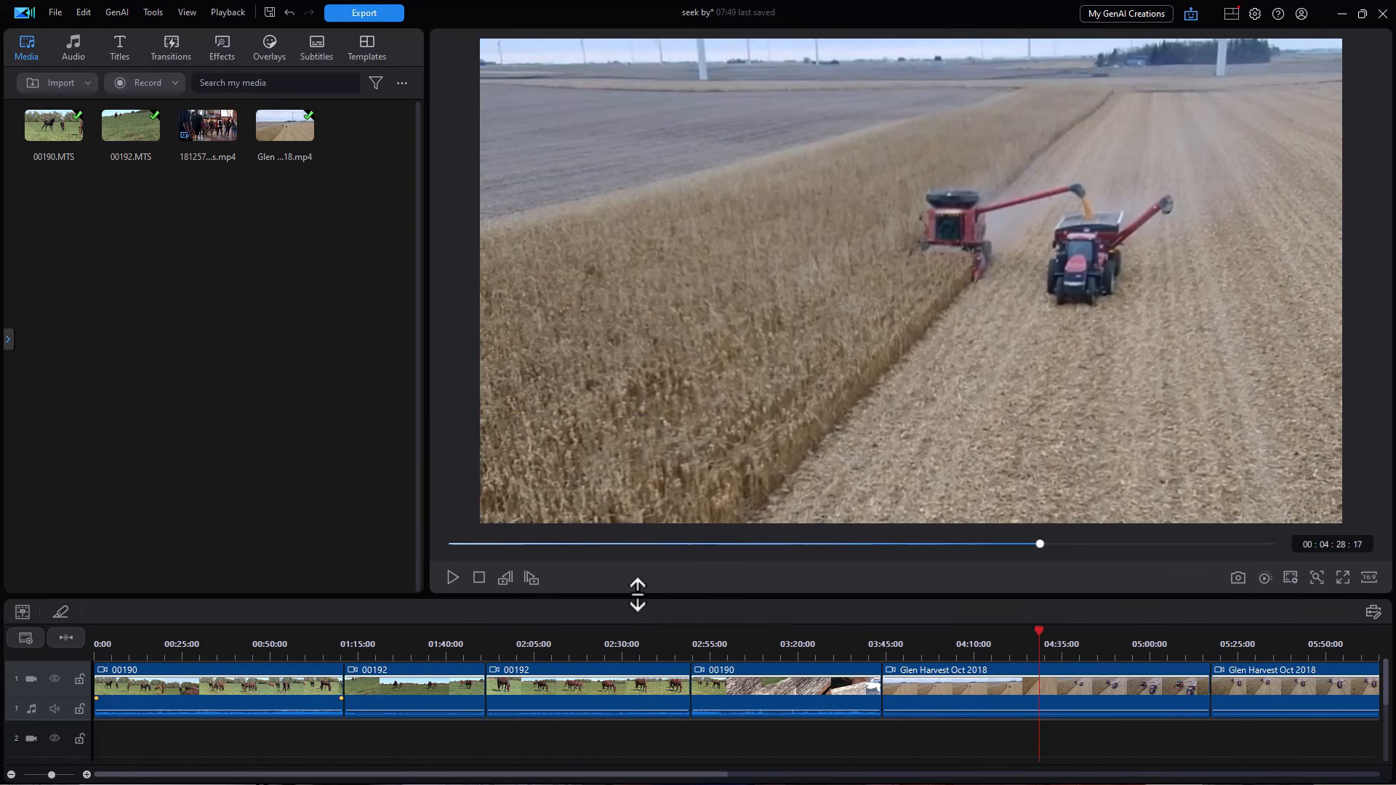
key(comma)
key(comma)
key(comma)
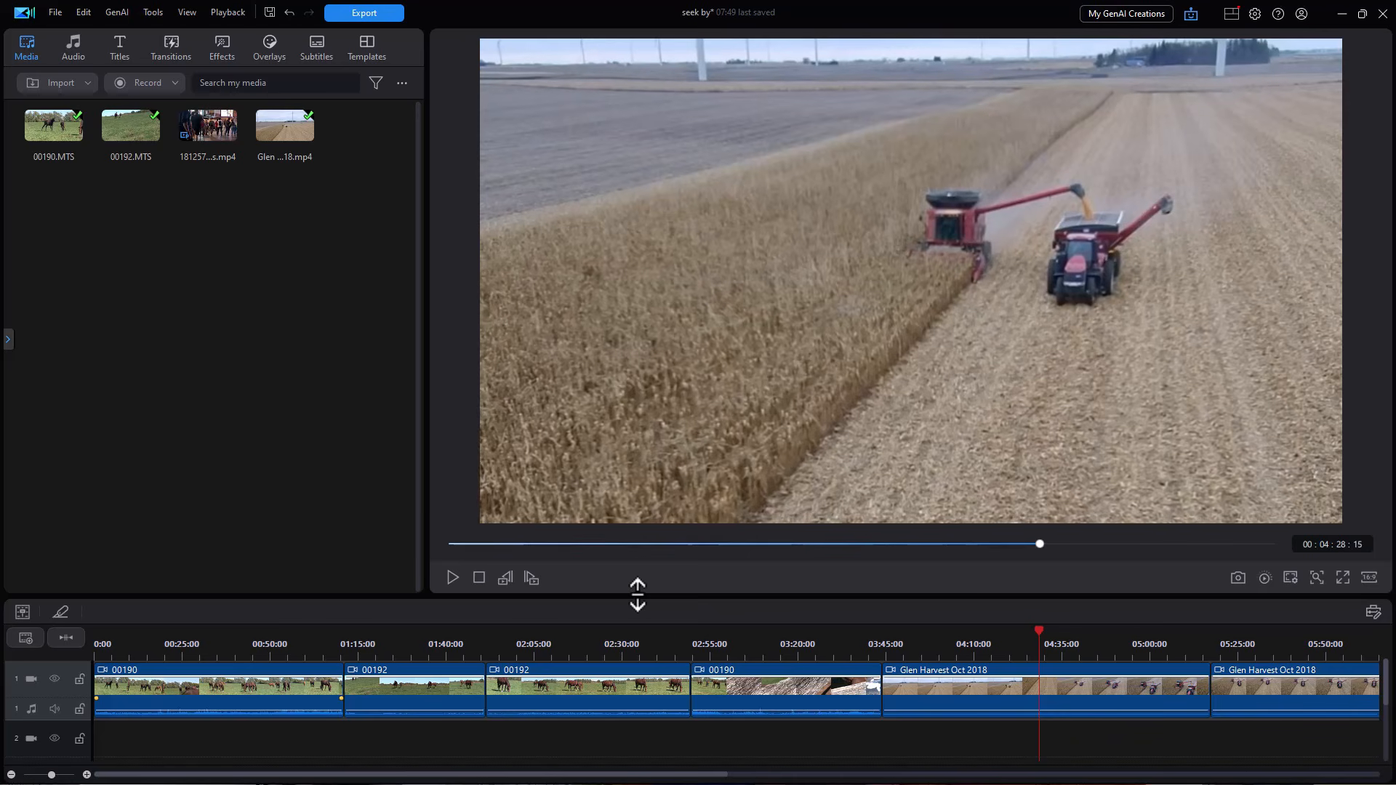
key(comma)
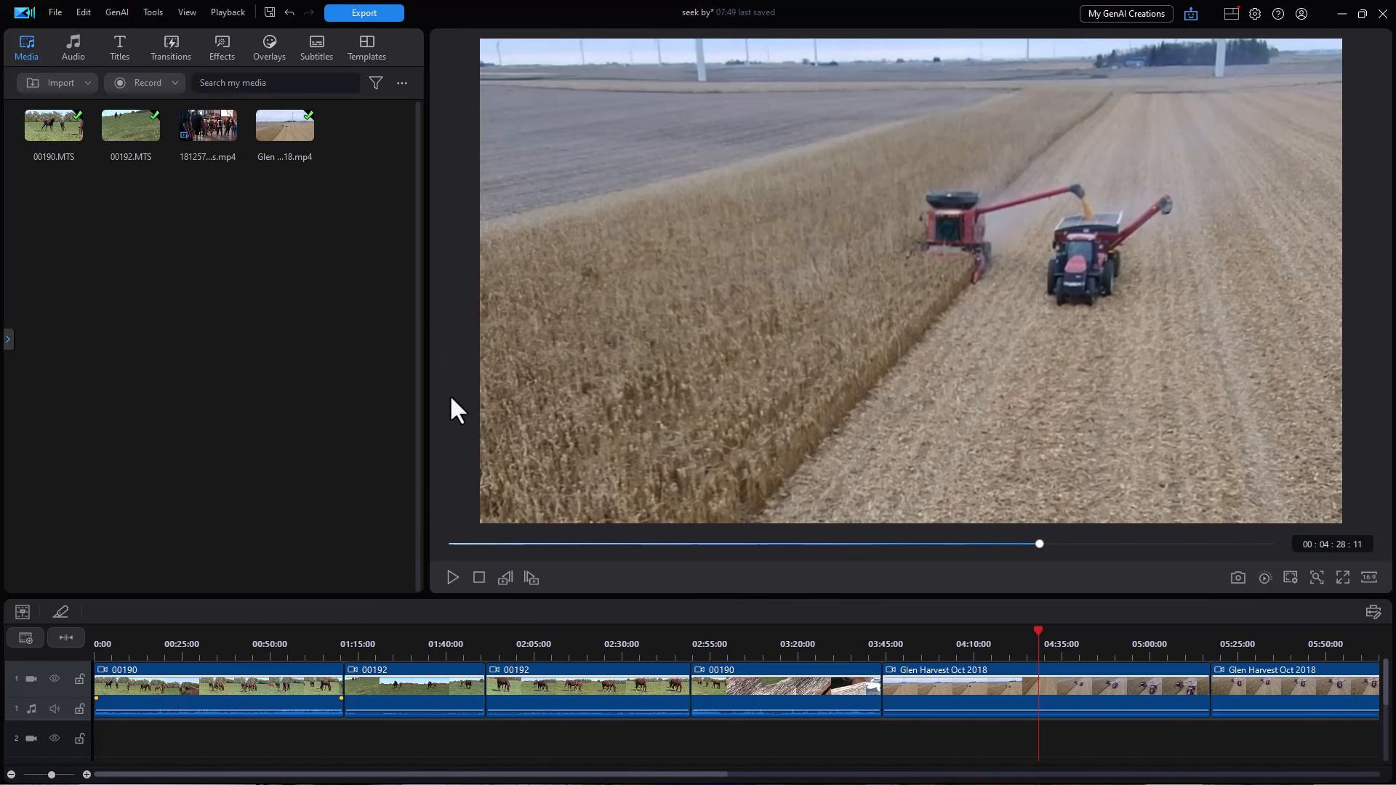
Place the playhead at about 00:00:42:29 in the first 00190 clip and set the Seek by unit to Segment.
click(246, 644)
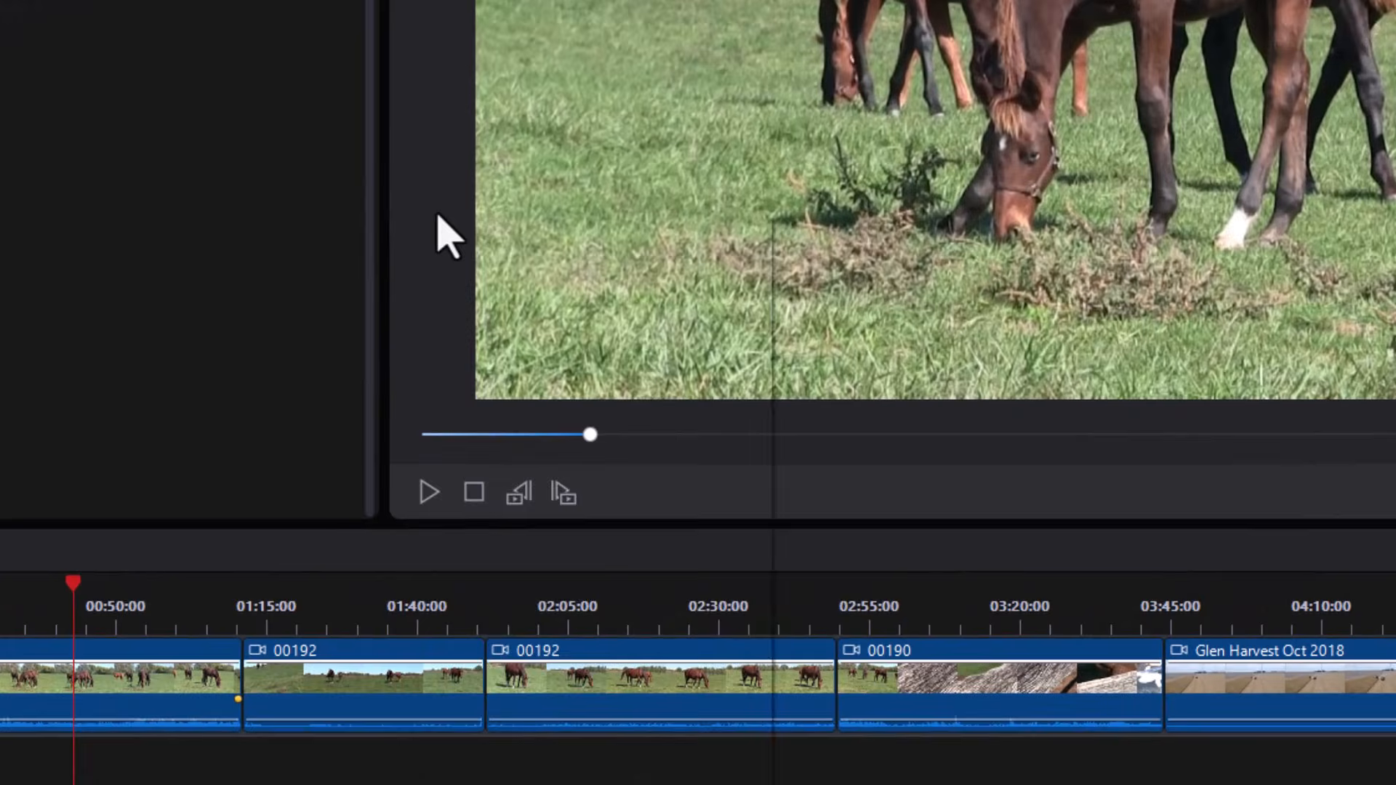
right_click(437, 218)
mouse_move(540, 319)
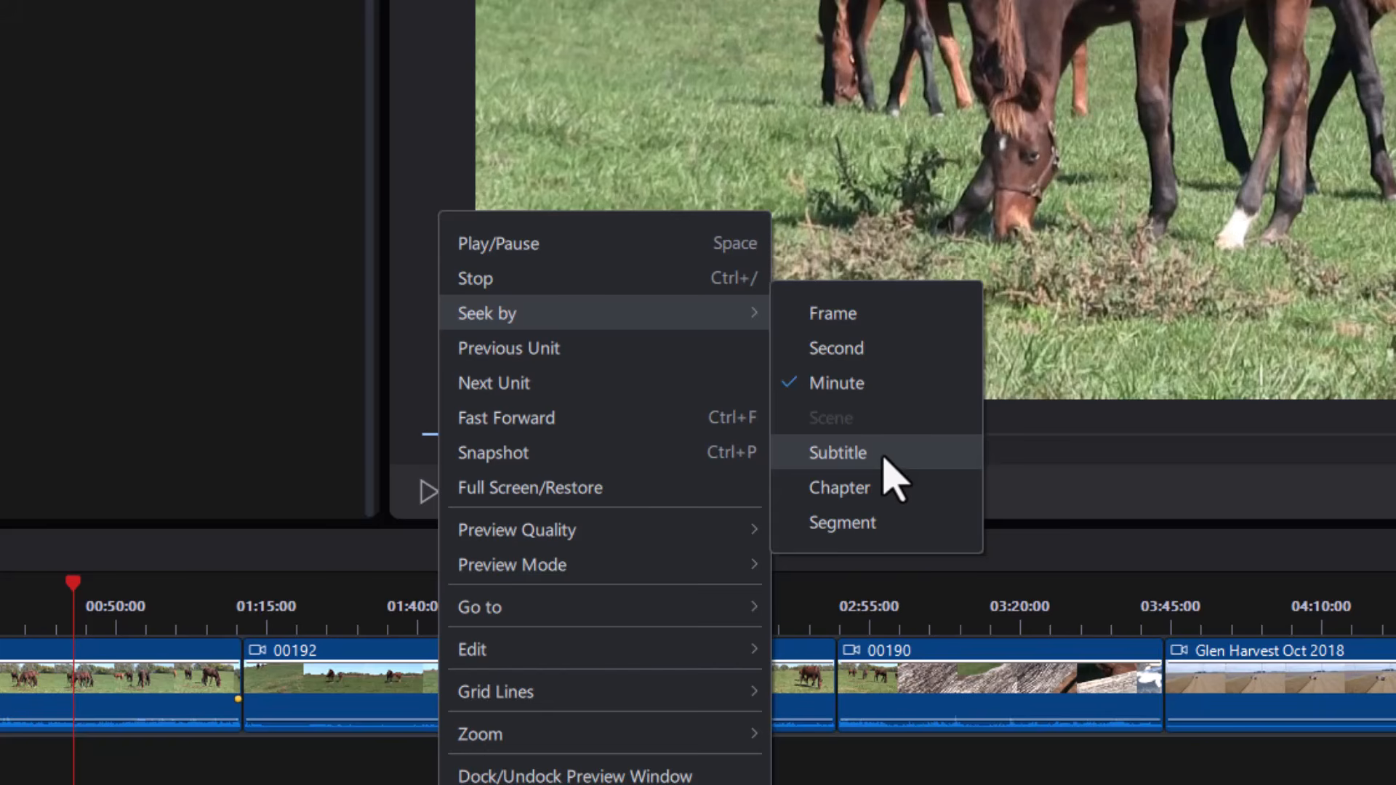
click(843, 523)
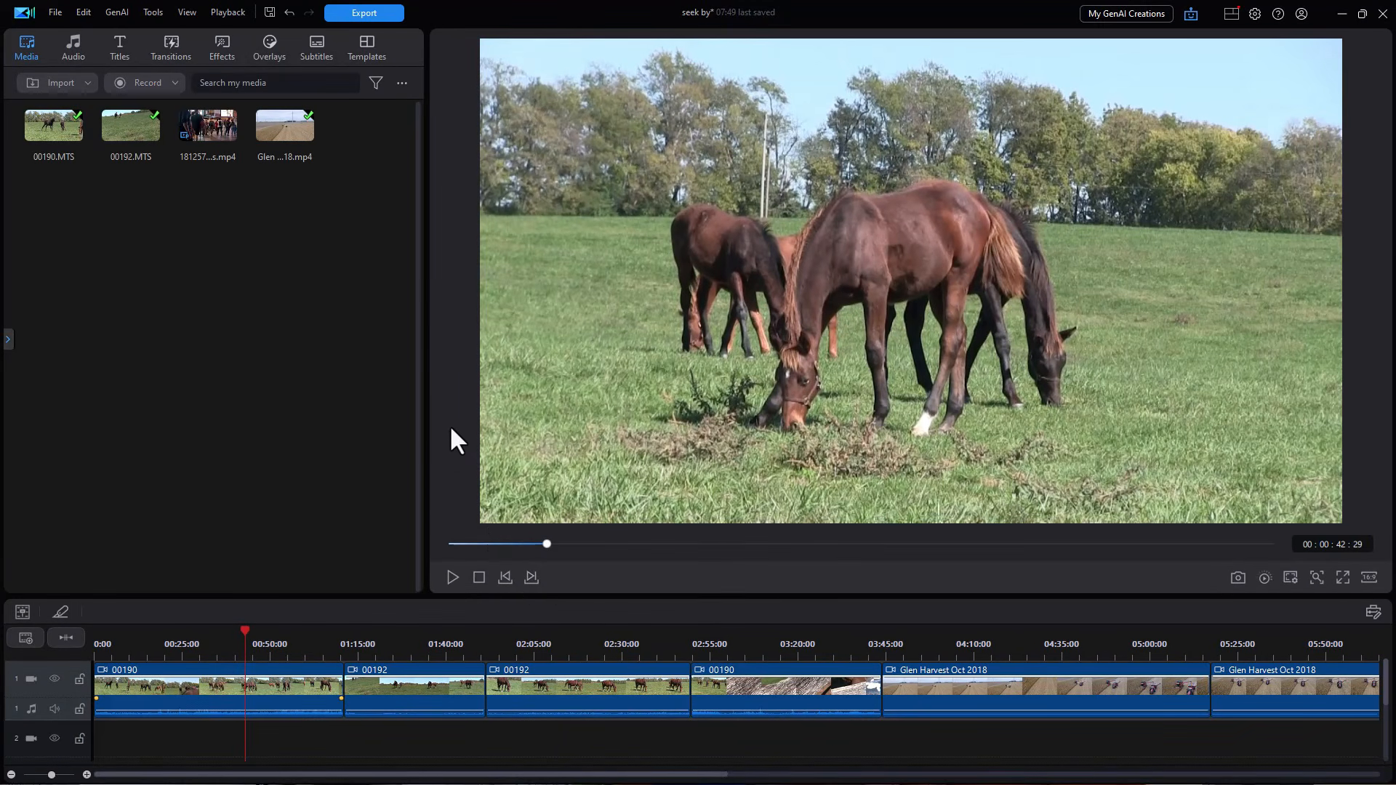
Step the playhead forward five segments to the last Glen Harvest Oct 2018 clip, and back three segments to the second 00192 clip.
key(period)
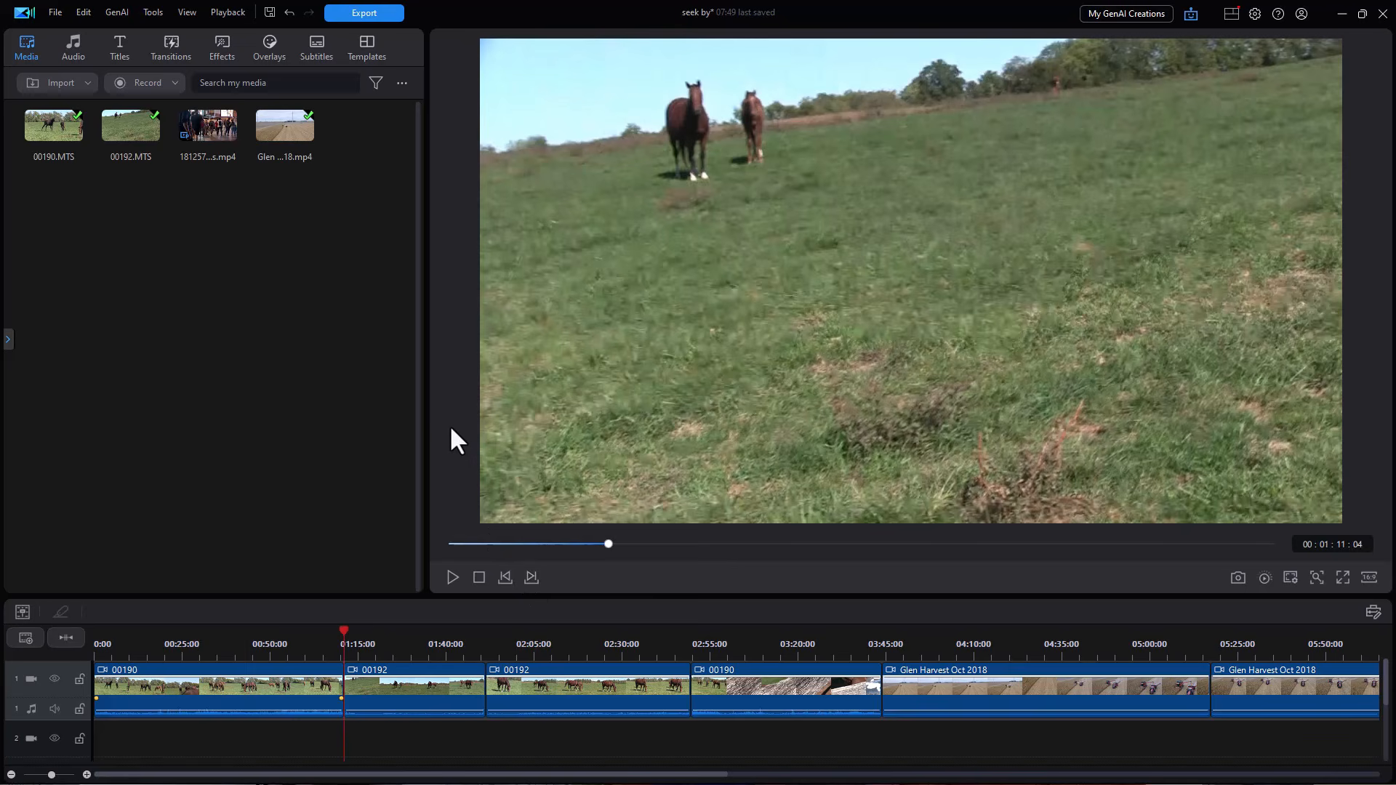
key(period)
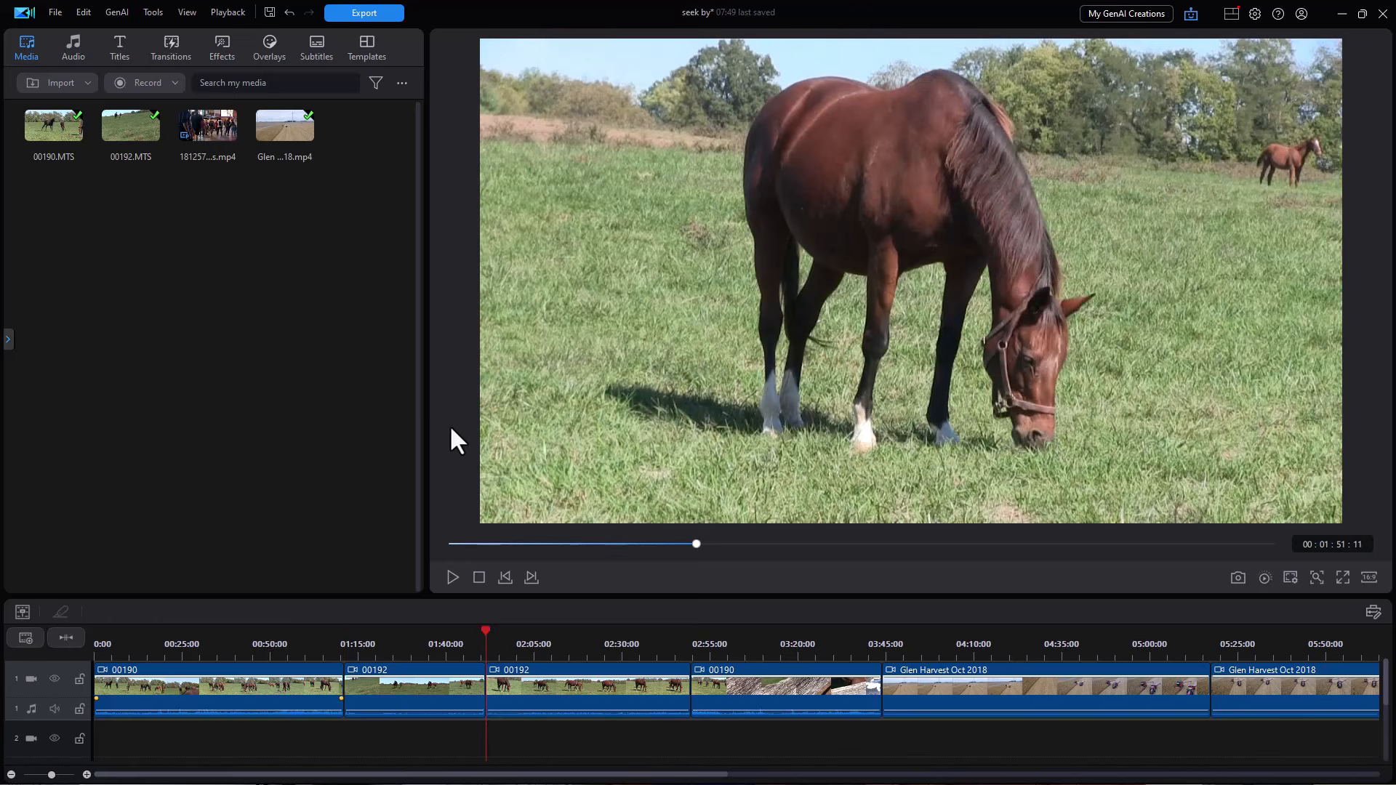
key(period)
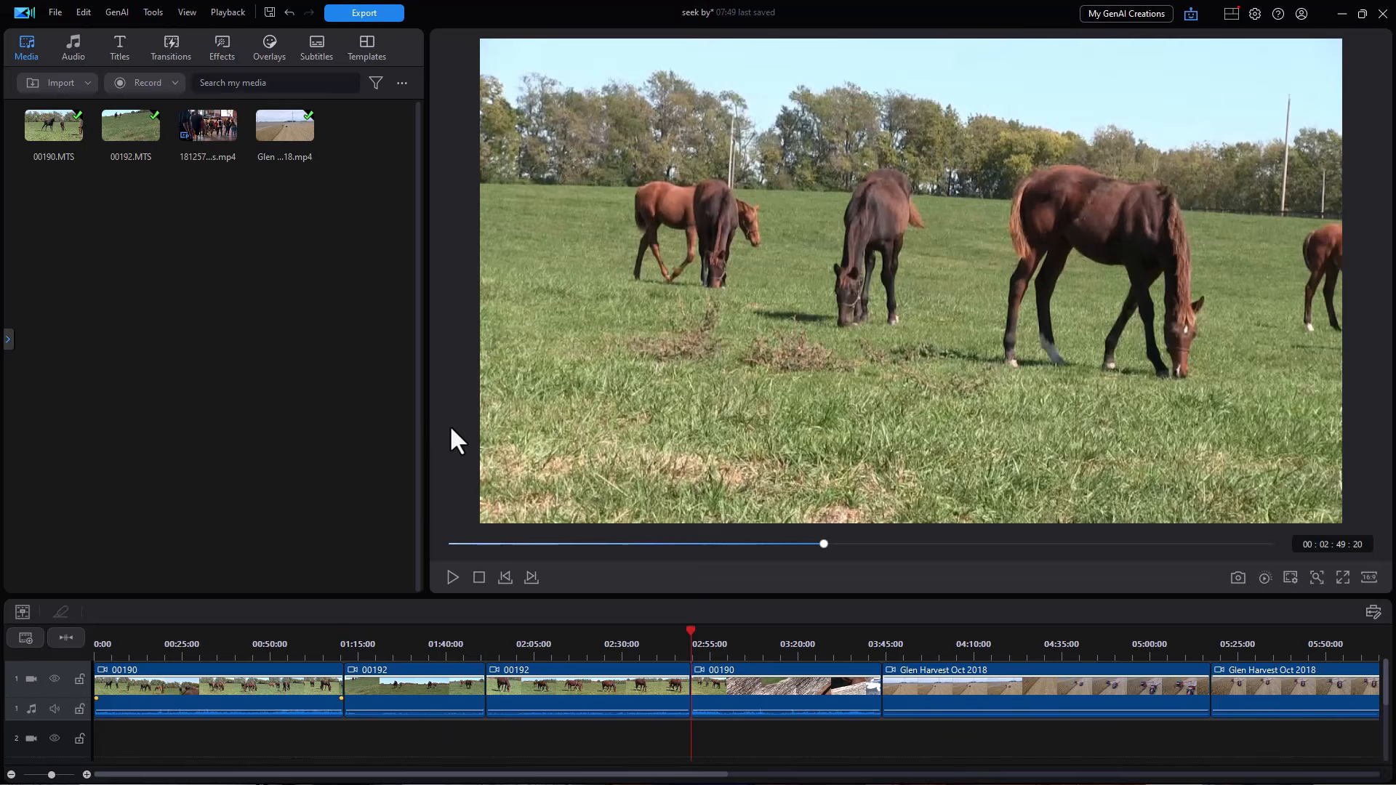
key(period)
key(period)
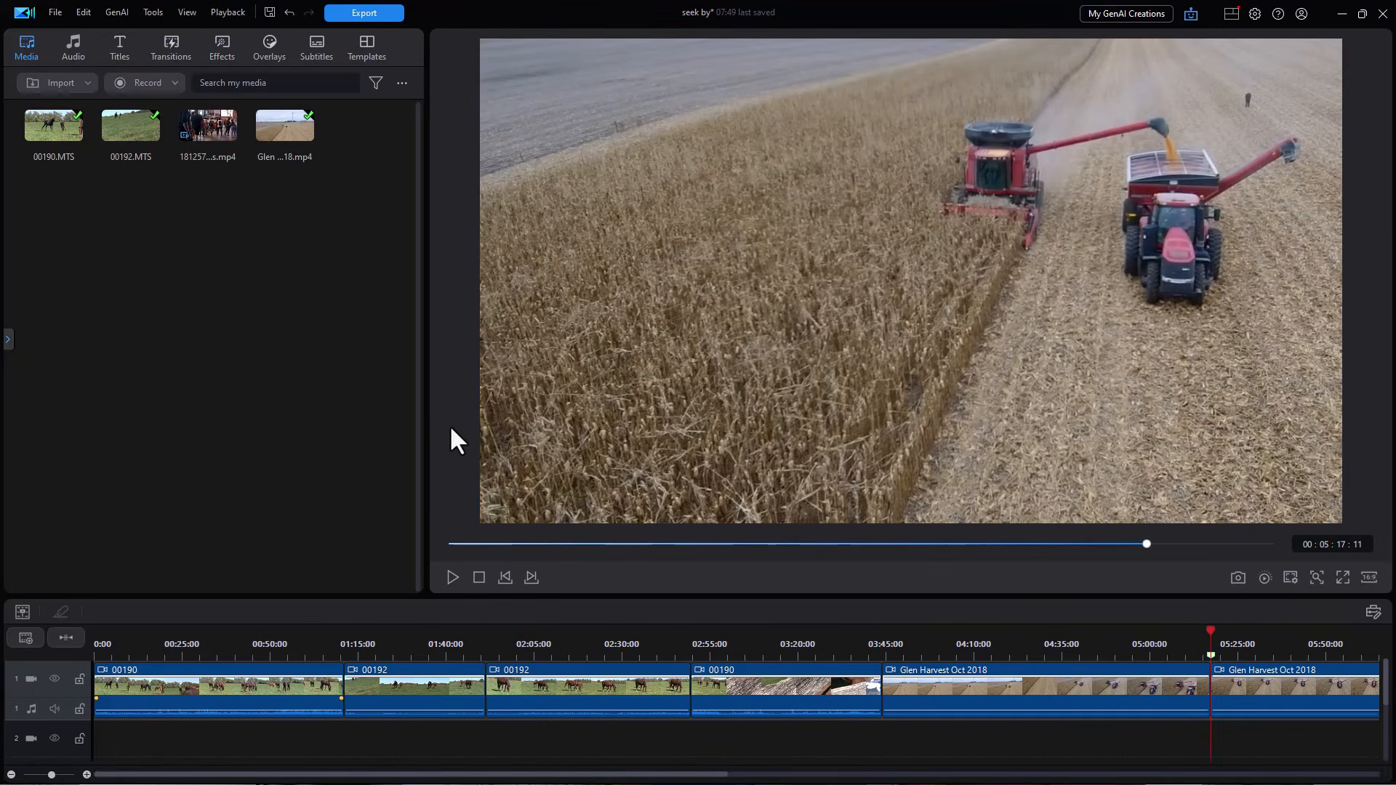
key(comma)
key(comma)
key(comma)
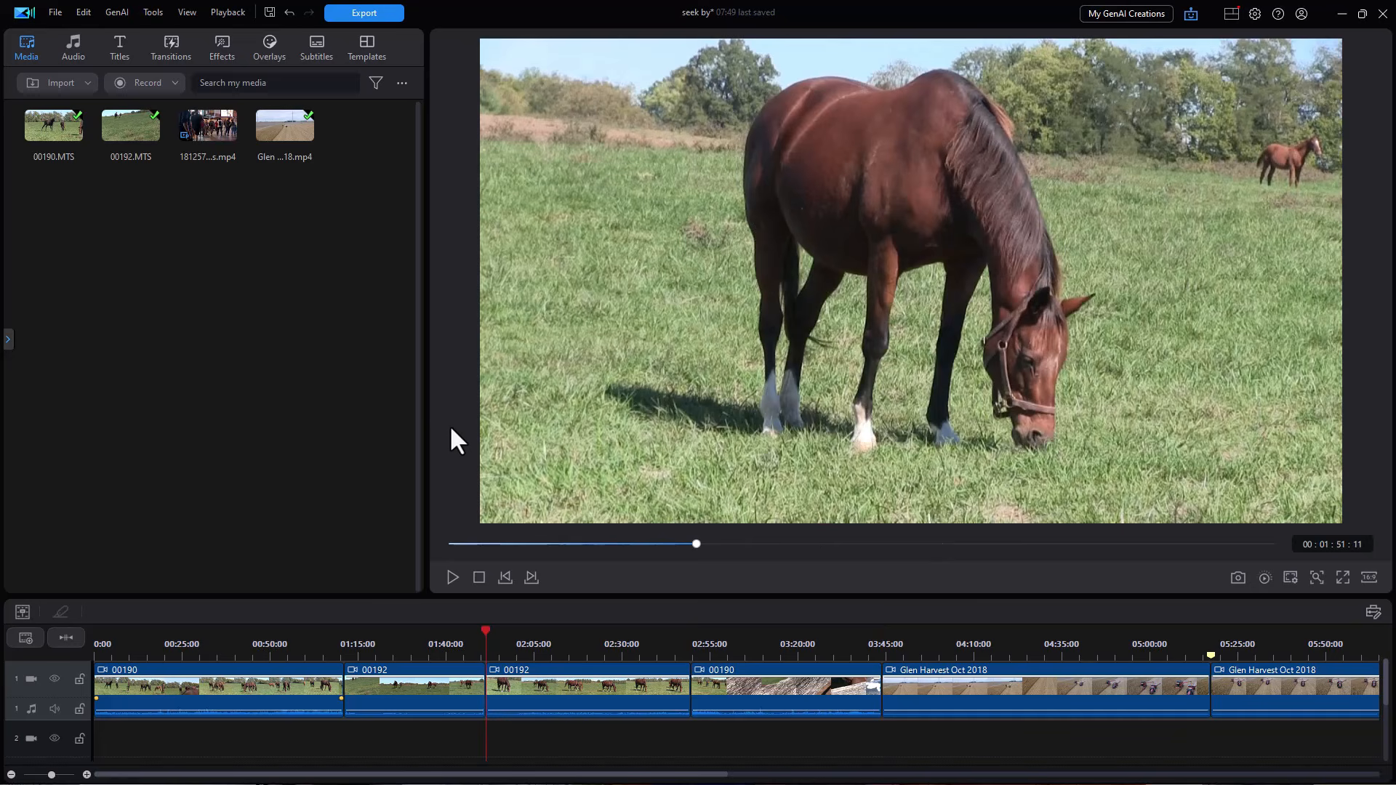
Step the playhead back two segments to the timeline start, and from about 00:00:06:18 forward three segments to the second 00190 clip.
key(comma)
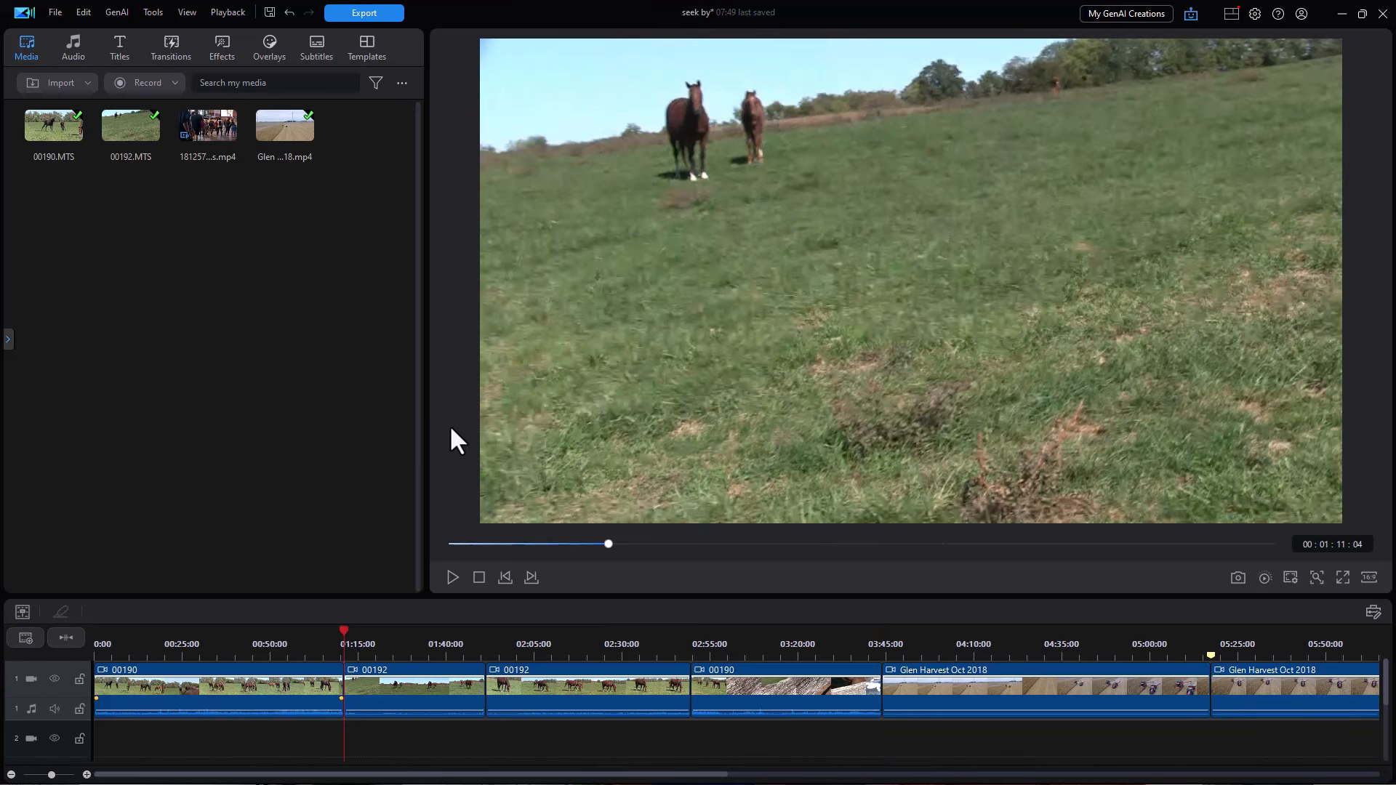
key(comma)
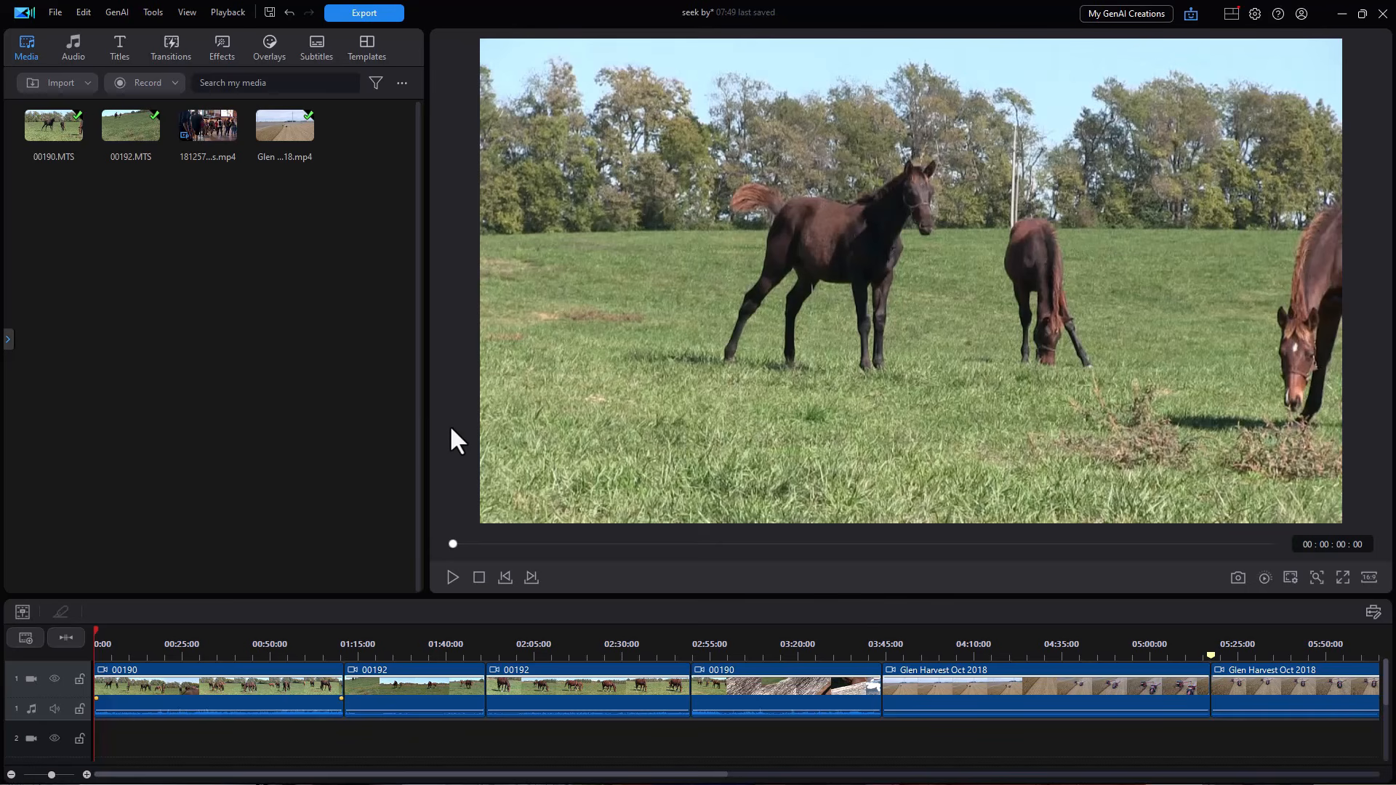
click(117, 634)
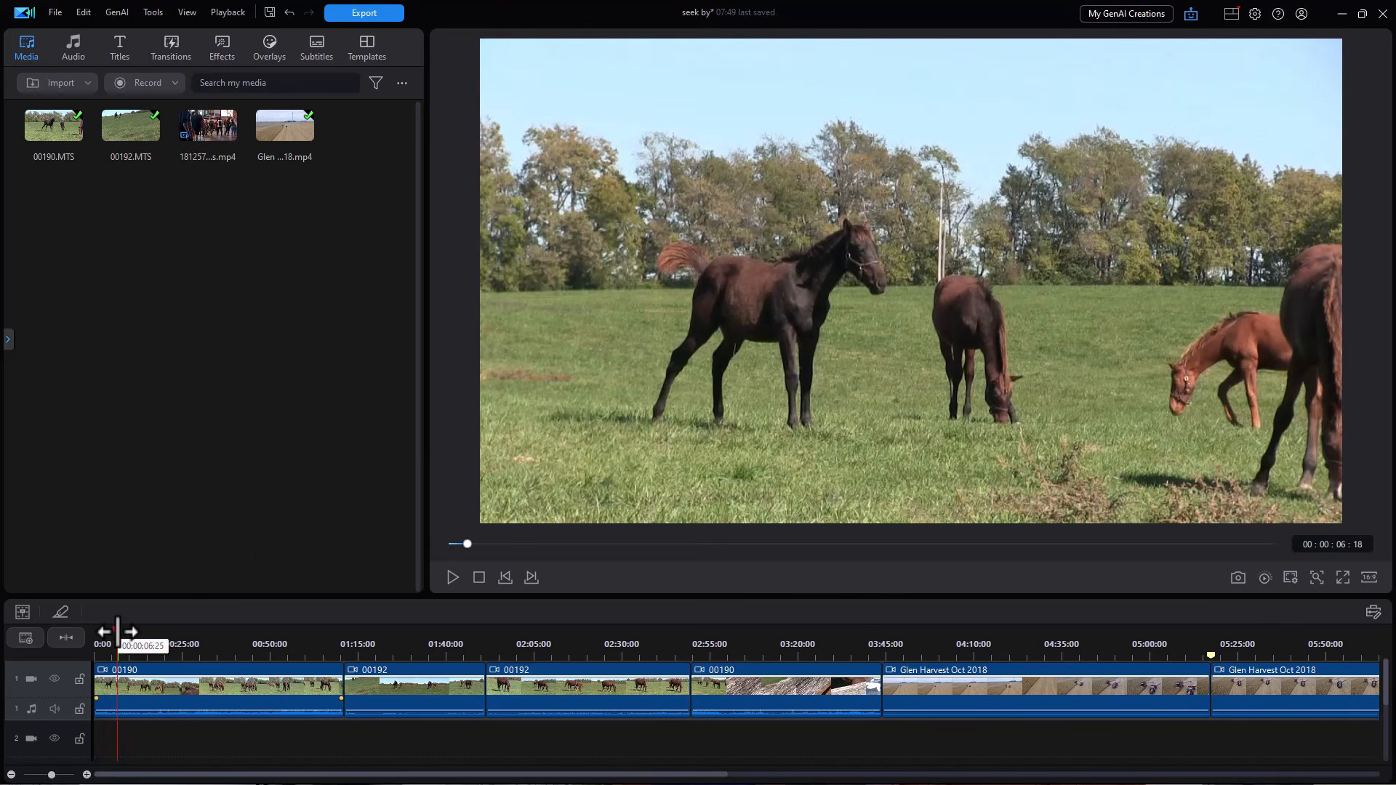
key(period)
key(period)
key(period)
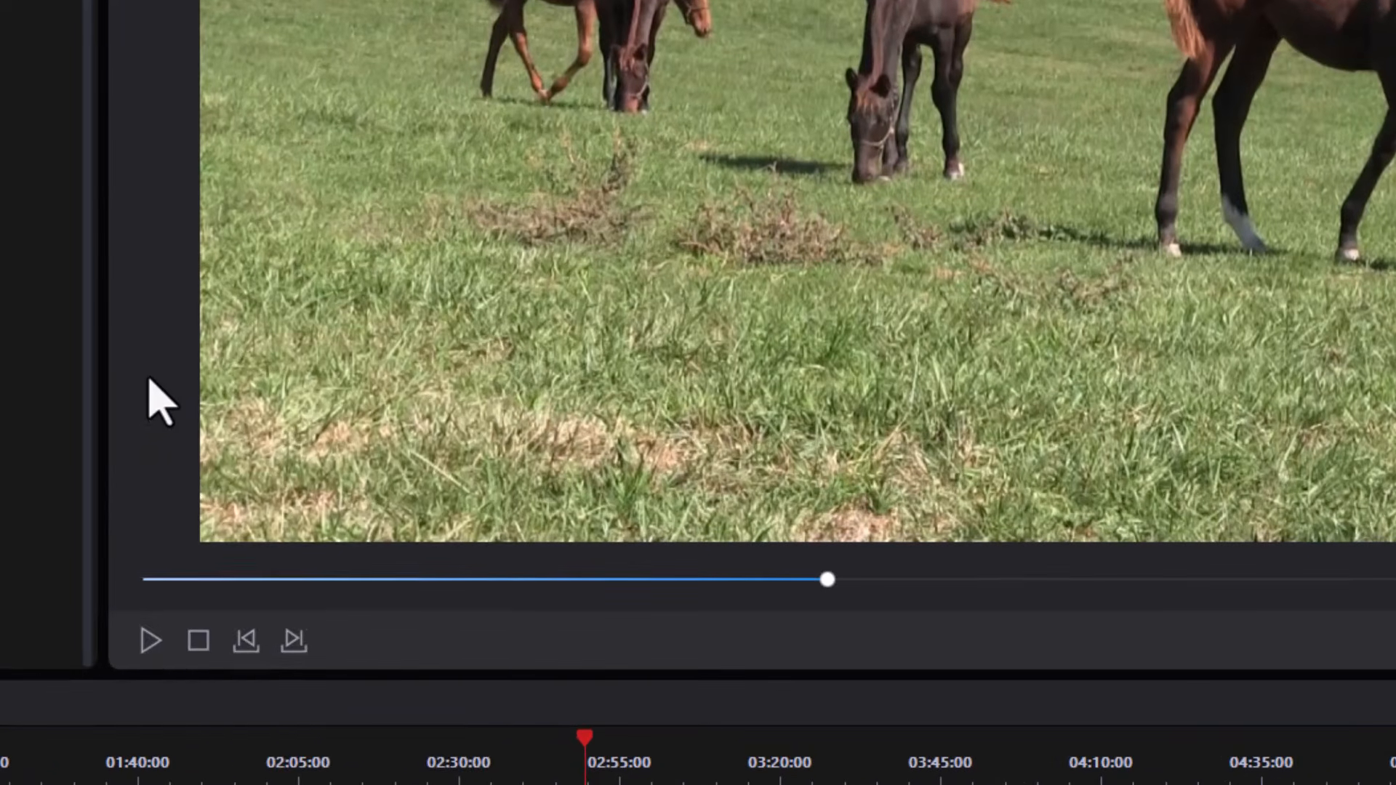
Set the preview's Seek by unit to Chapter and step the playhead from about 00:00:10:10 forward to the next chapter.
right_click(150, 380)
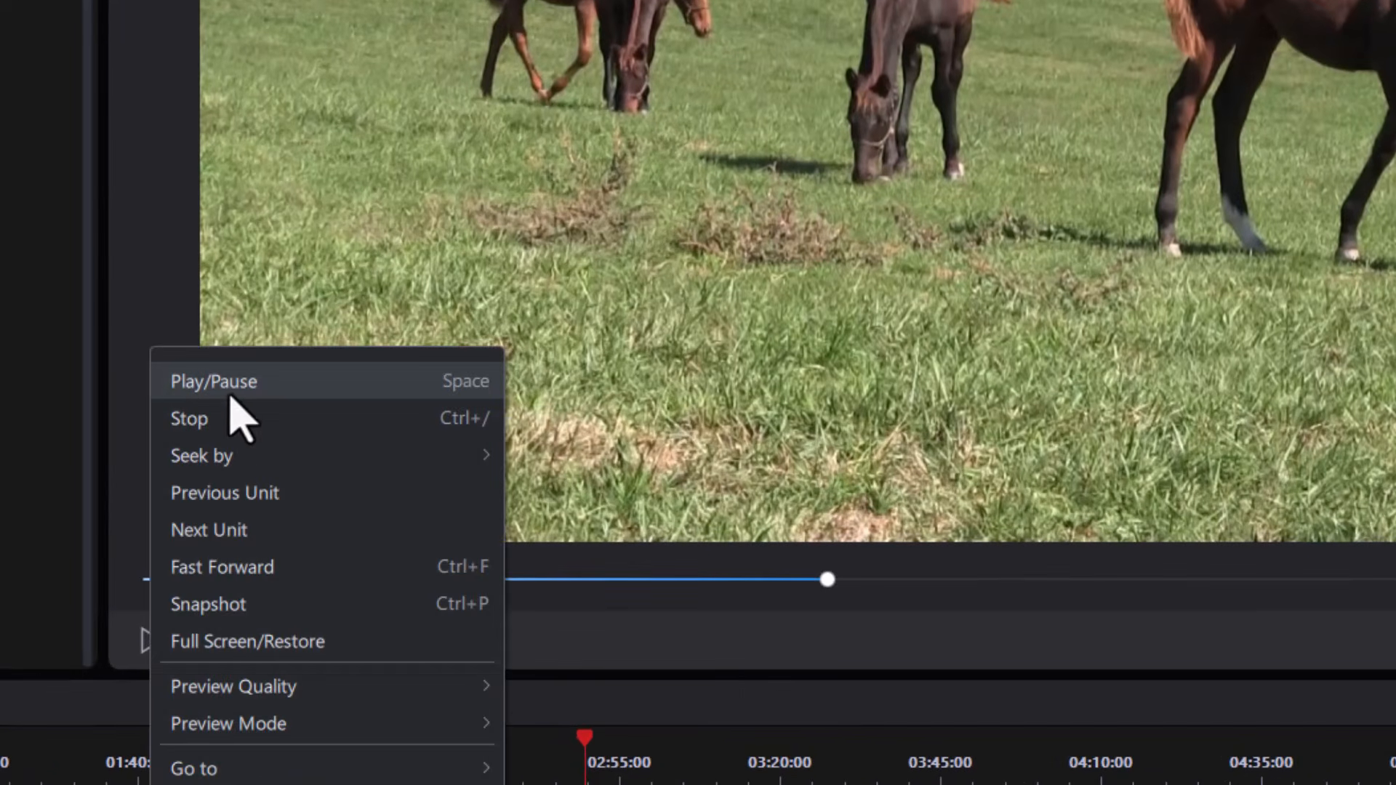
mouse_move(242, 456)
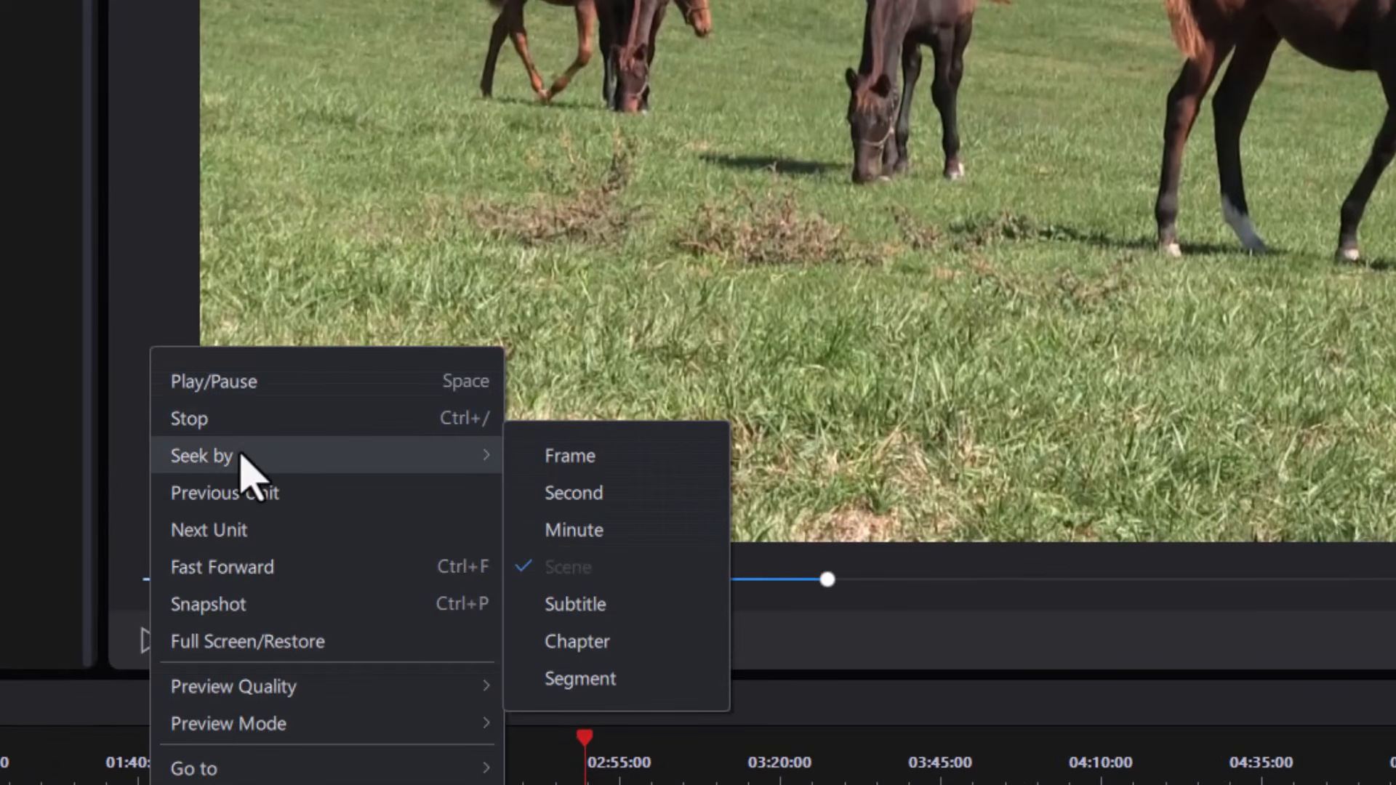
click(578, 641)
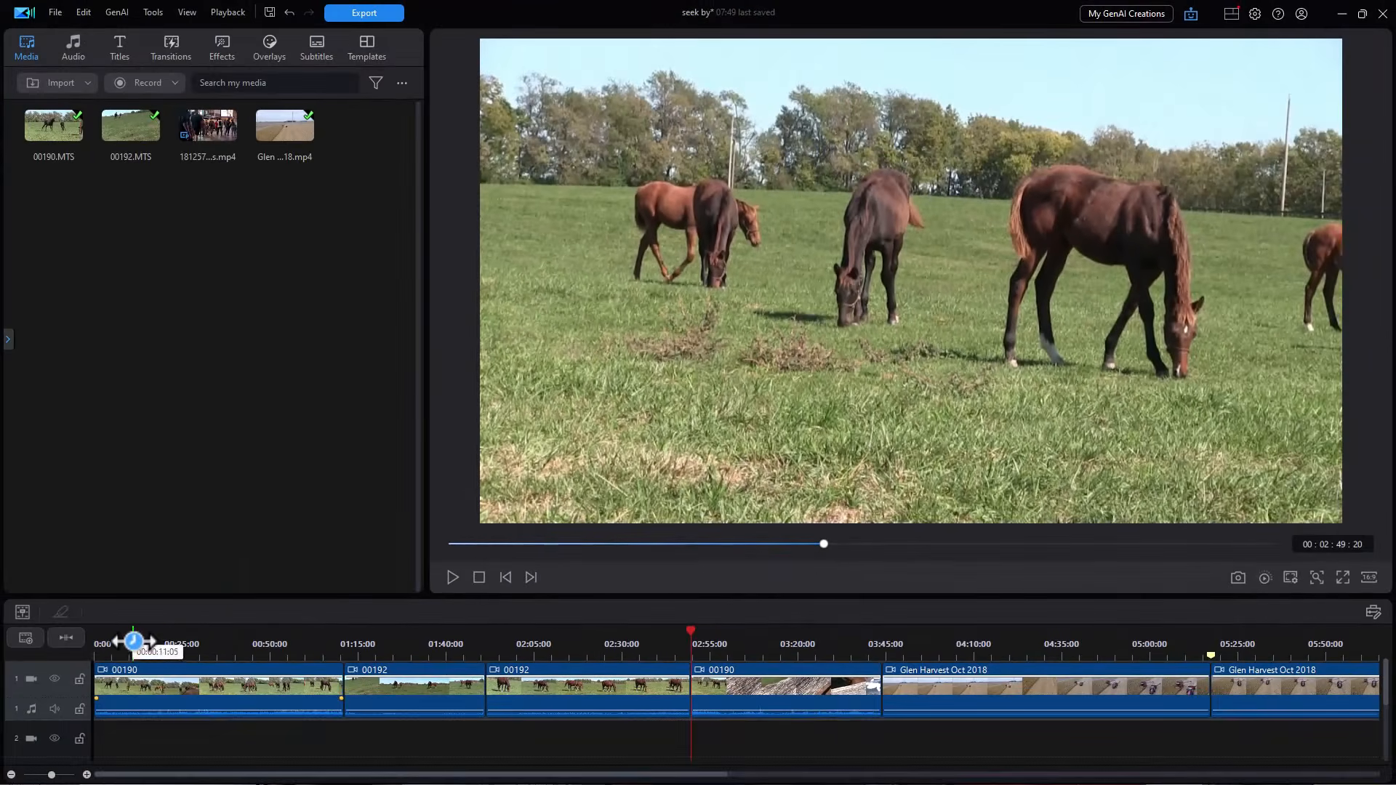
click(131, 641)
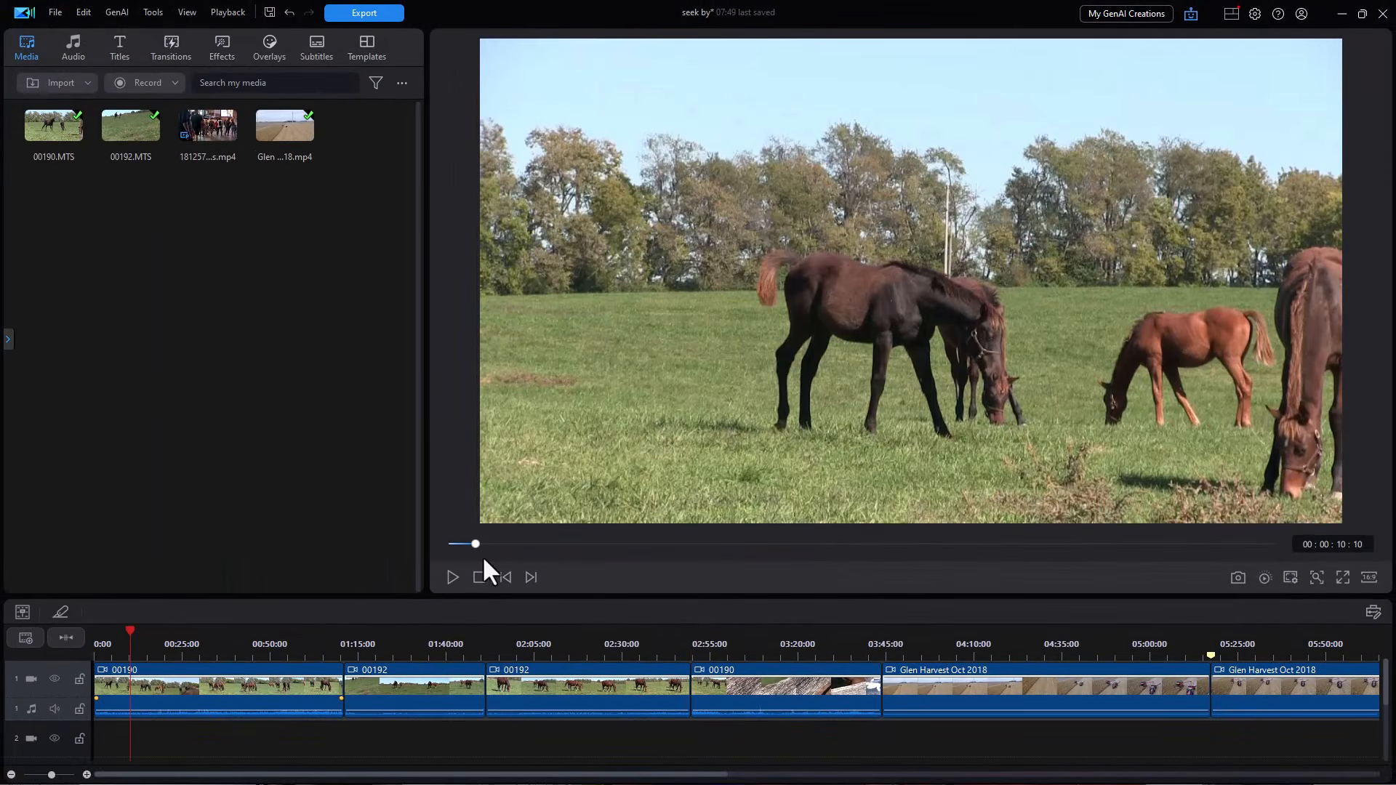
key(period)
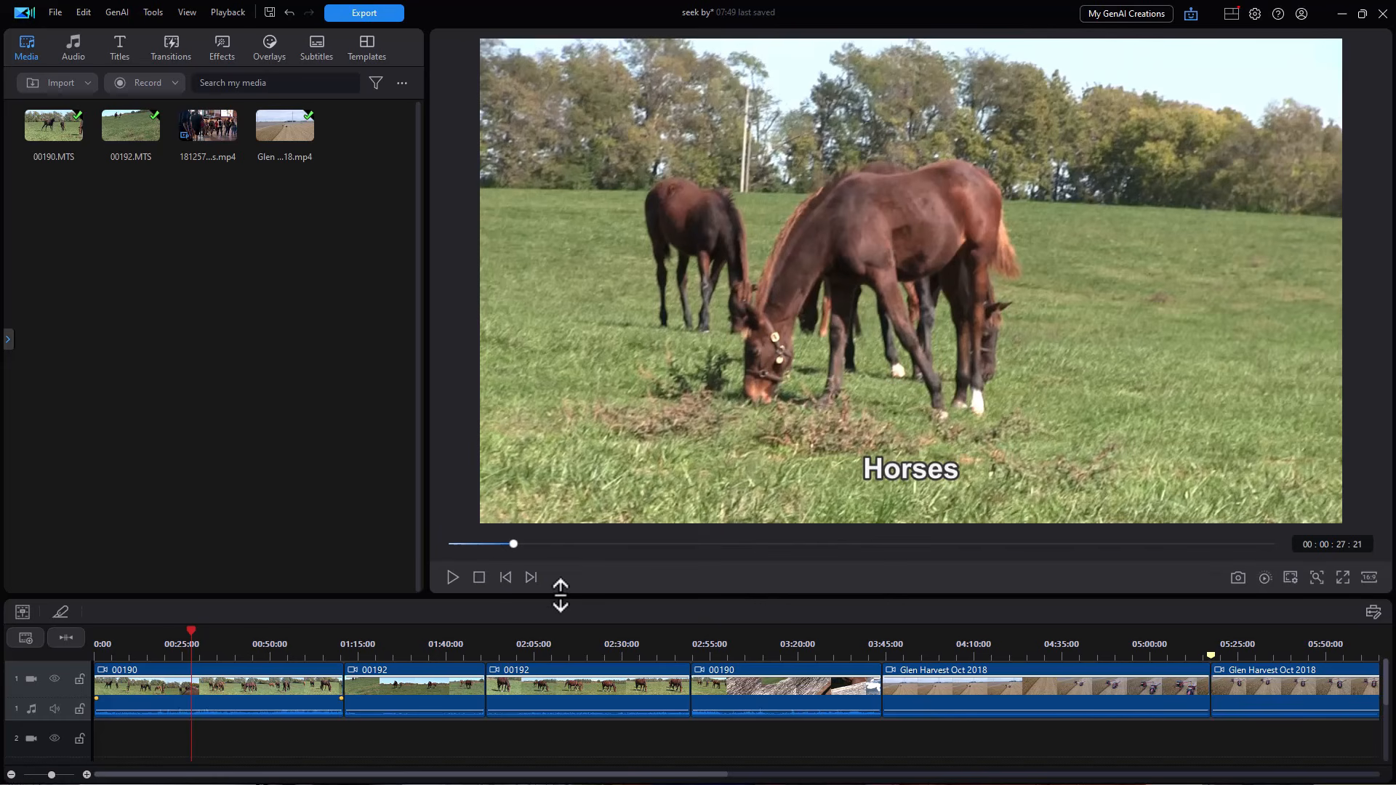
Enlarge the timeline area and show the chapter and subtitle tracks.
drag(557, 594, 564, 452)
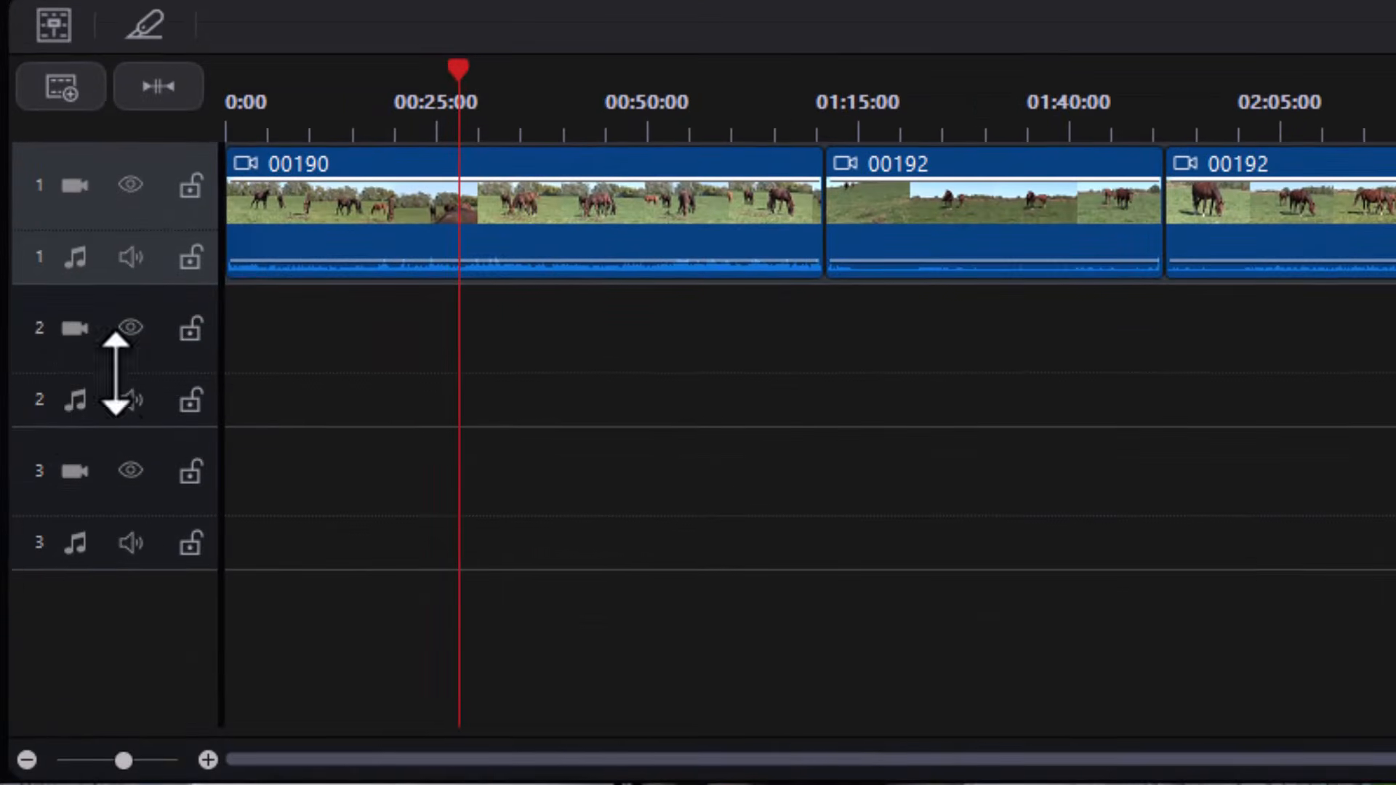
right_click(110, 626)
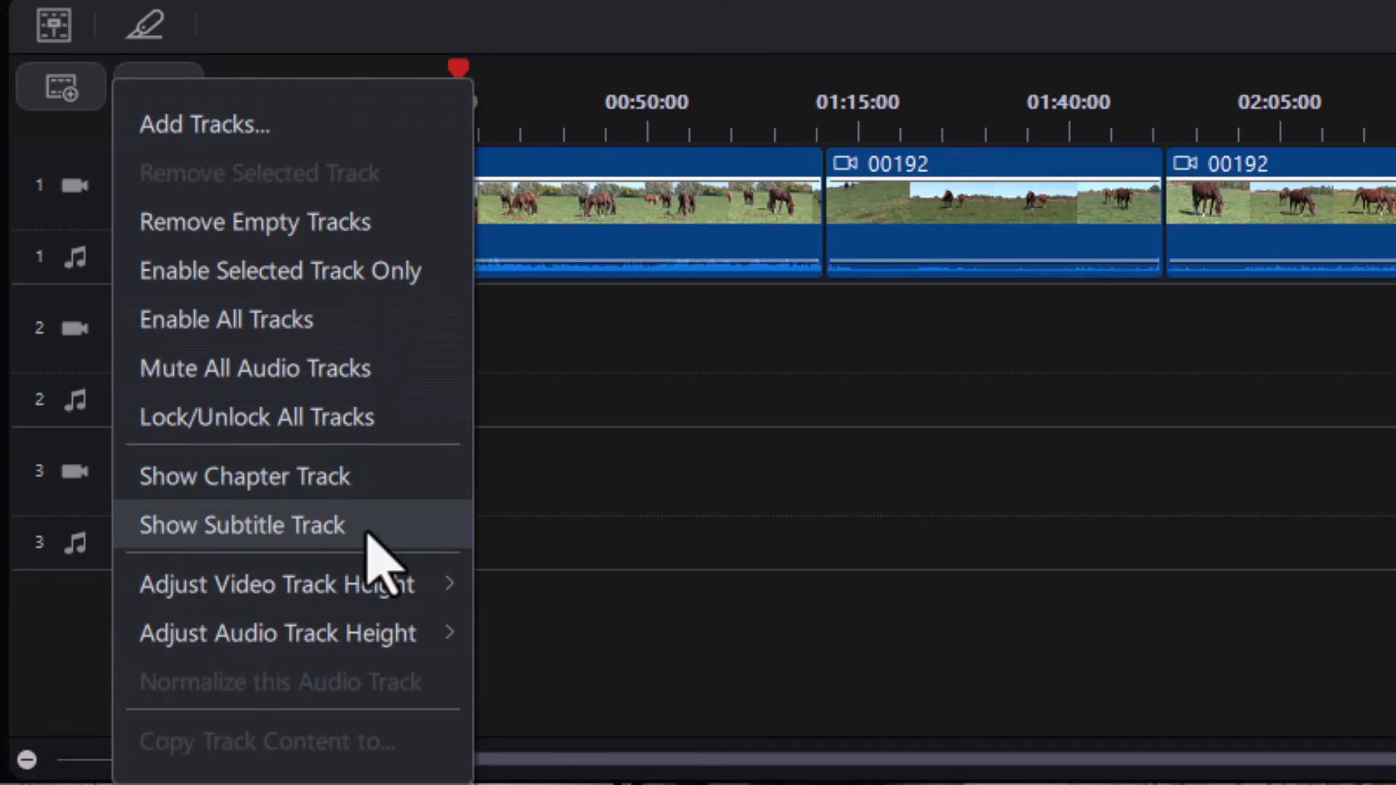
click(371, 477)
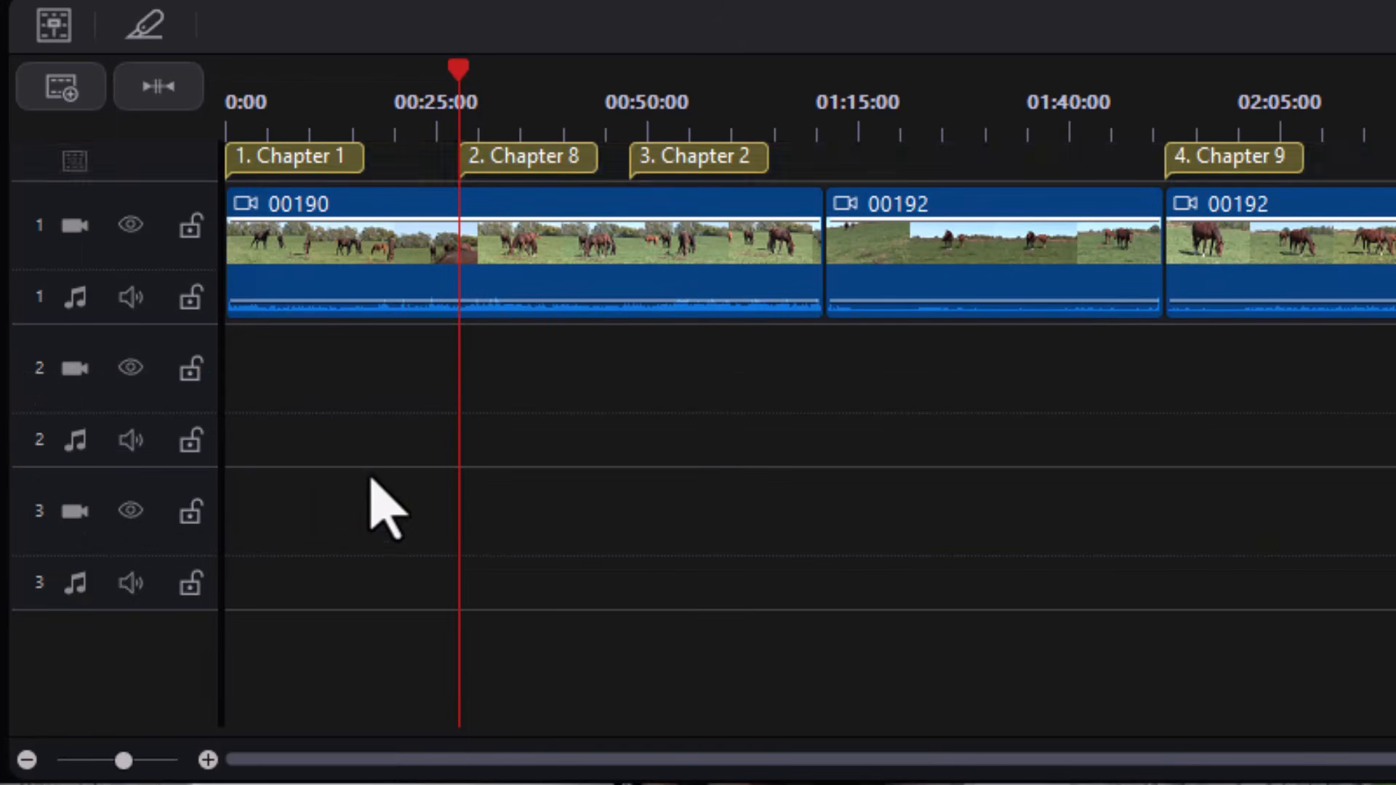
right_click(100, 673)
click(244, 519)
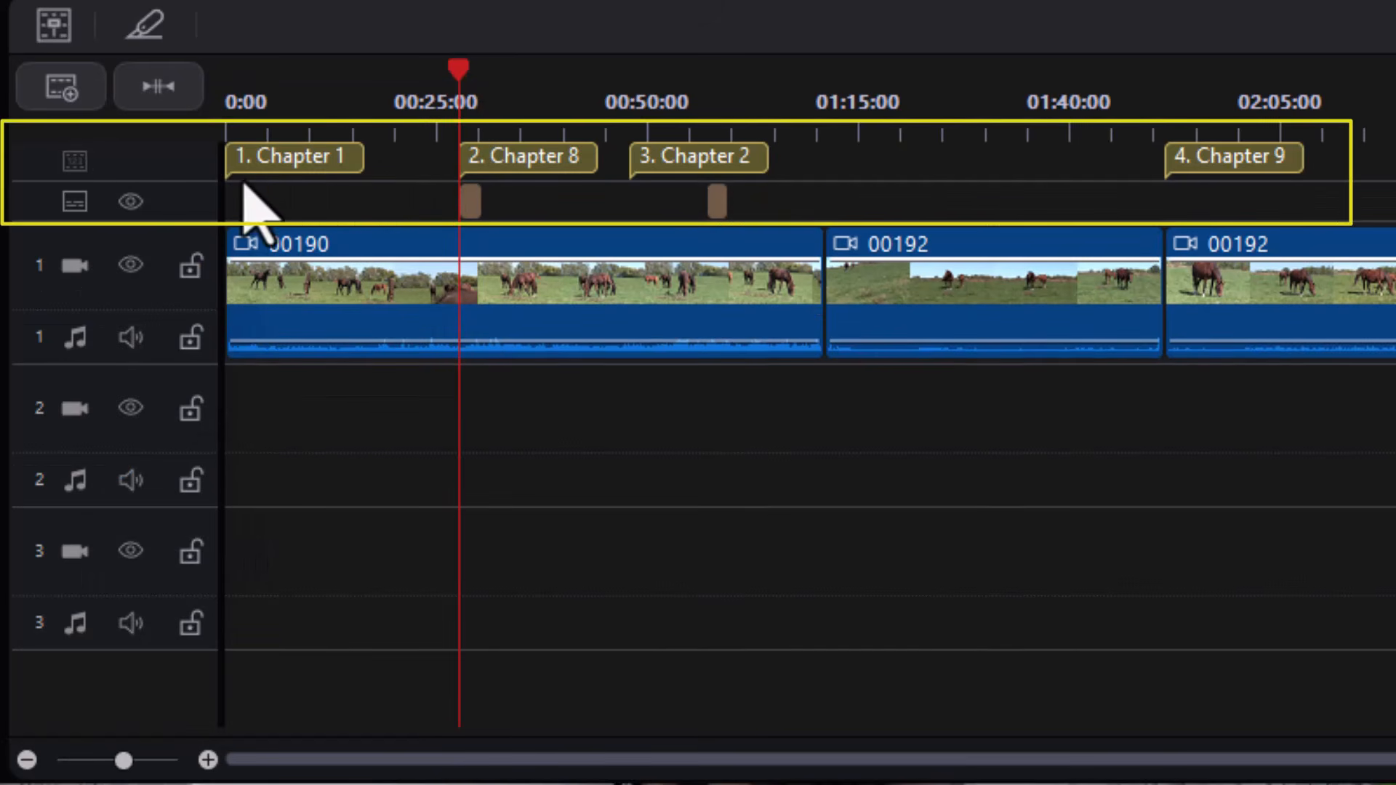
Place the playhead at about 00:00:07:01 in the first 00190 clip and step forward chapter by chapter to the Chapter 7 marker.
click(284, 104)
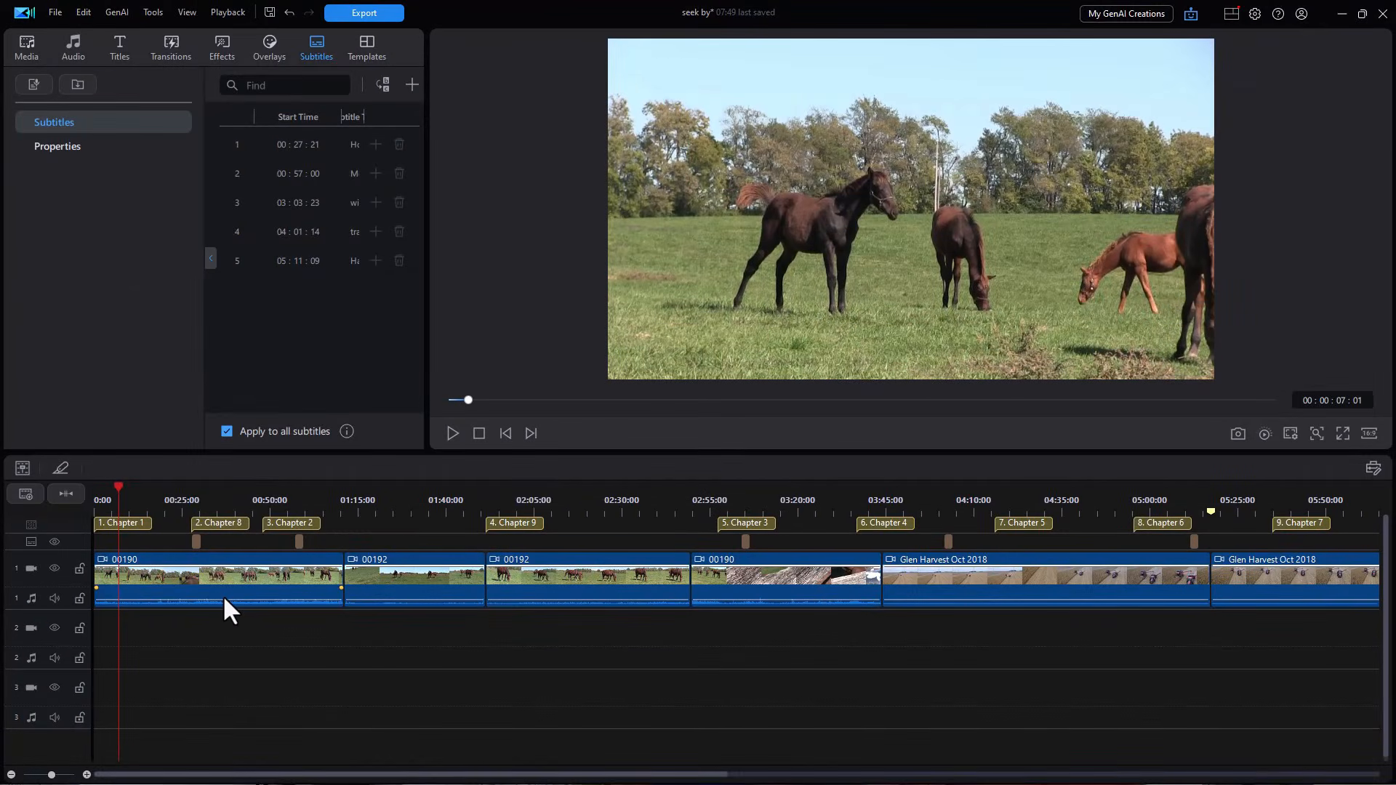
click(222, 594)
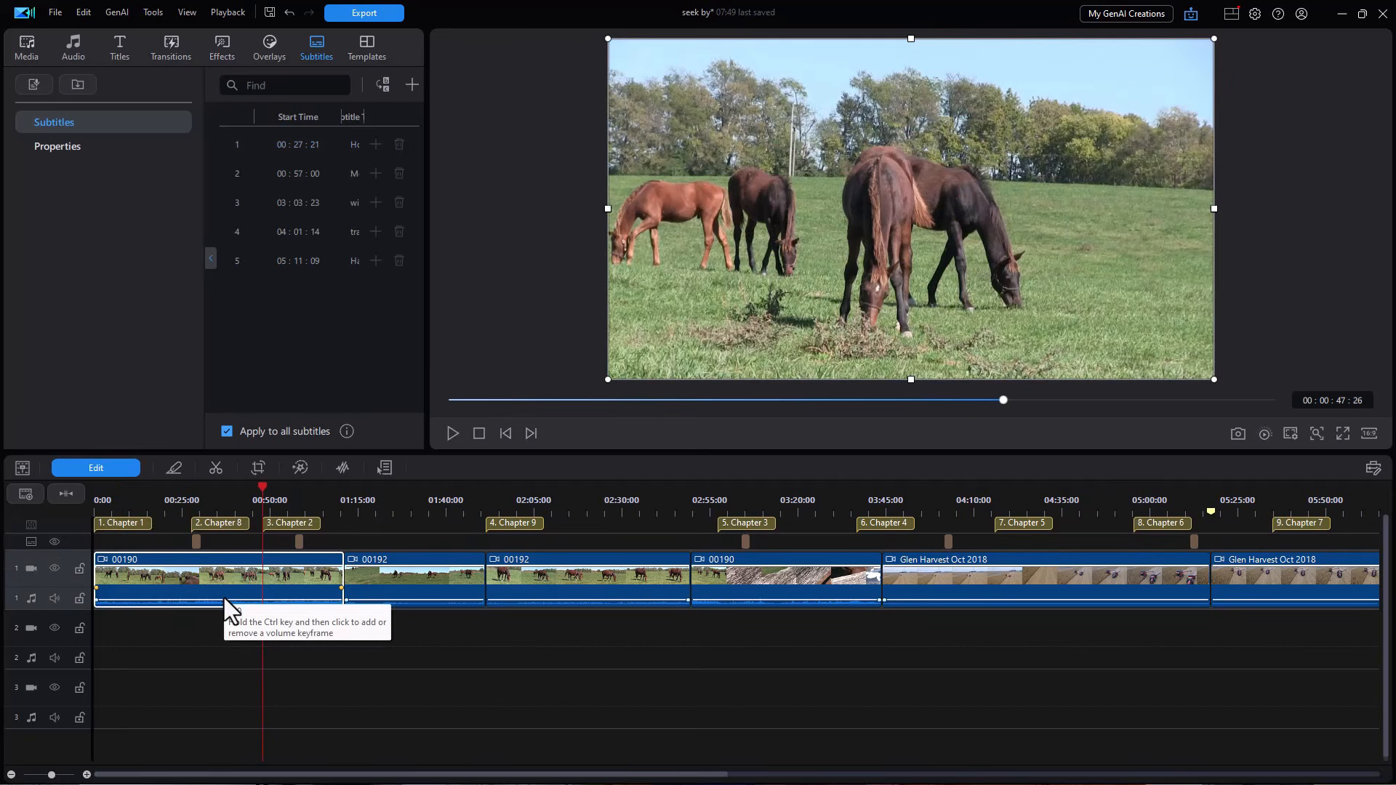
key(period)
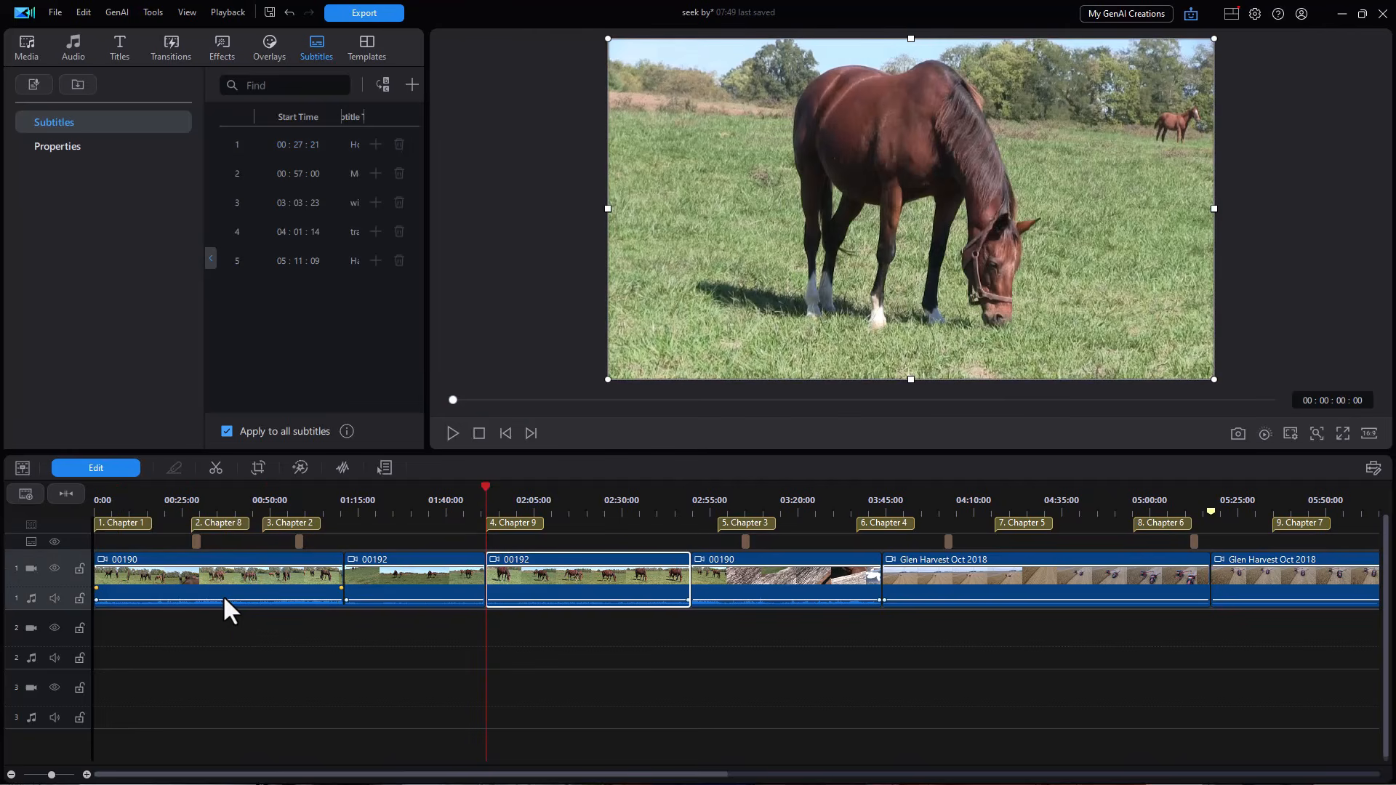
key(period)
key(period)
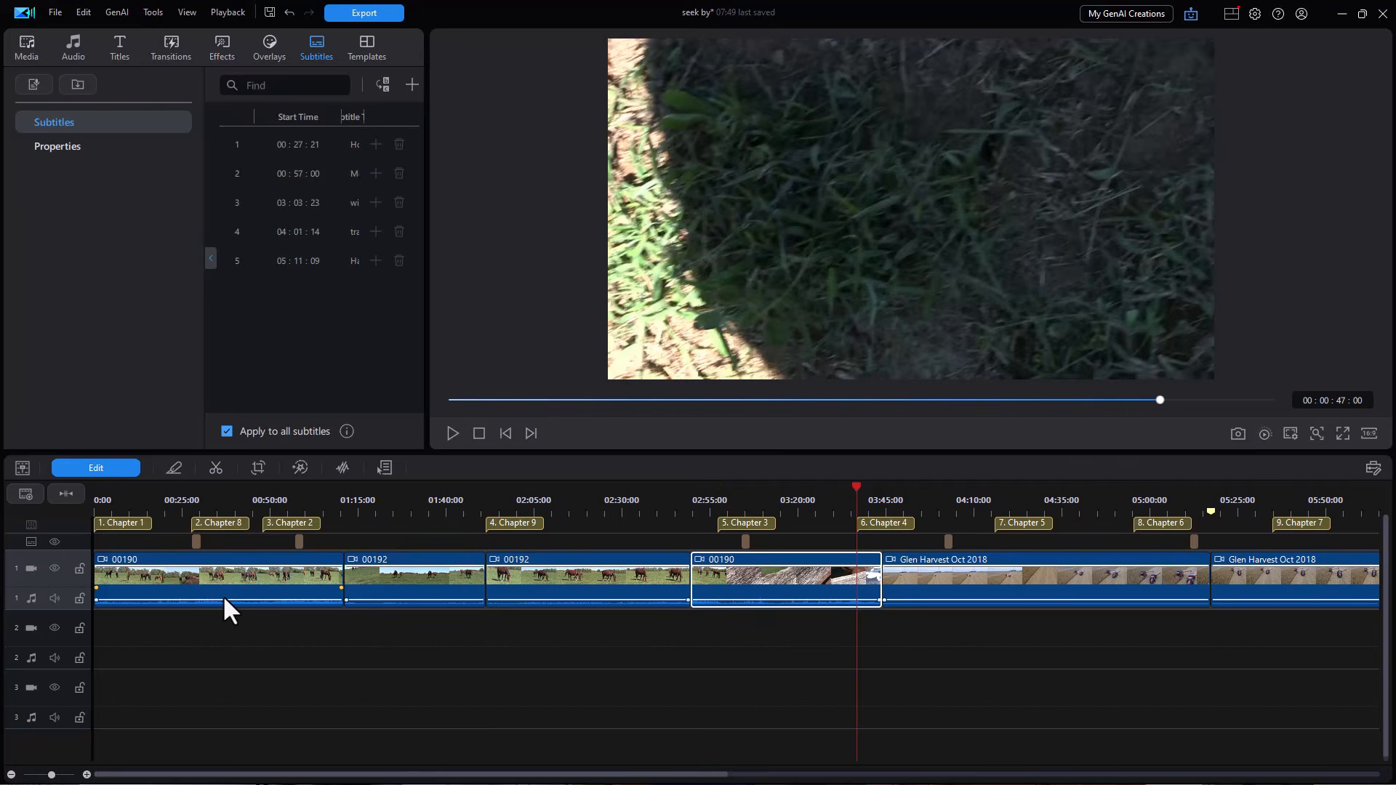
key(period)
key(period)
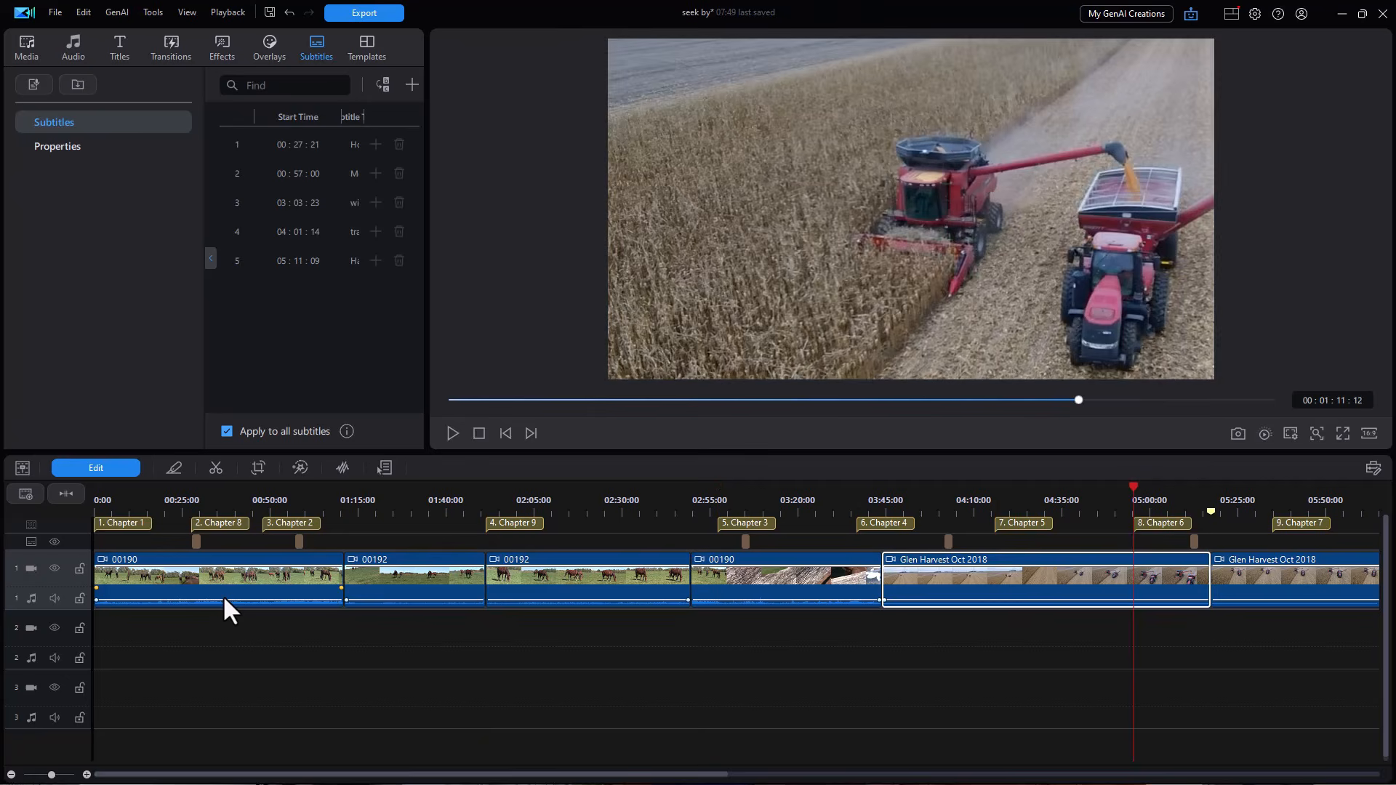
key(period)
Step the playhead backward five chapters to the Chapter 9 marker at the start of the second 00192 clip.
key(comma)
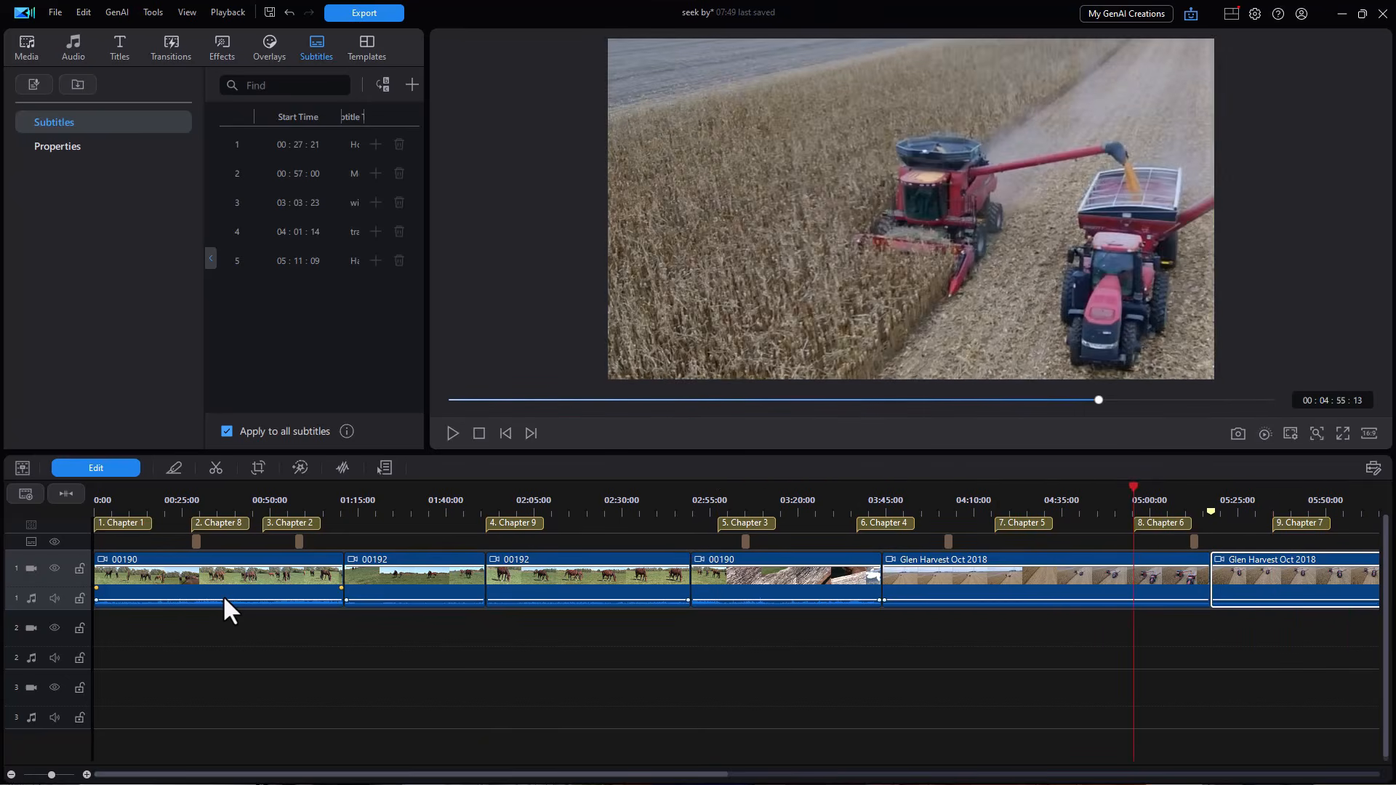
key(comma)
key(comma)
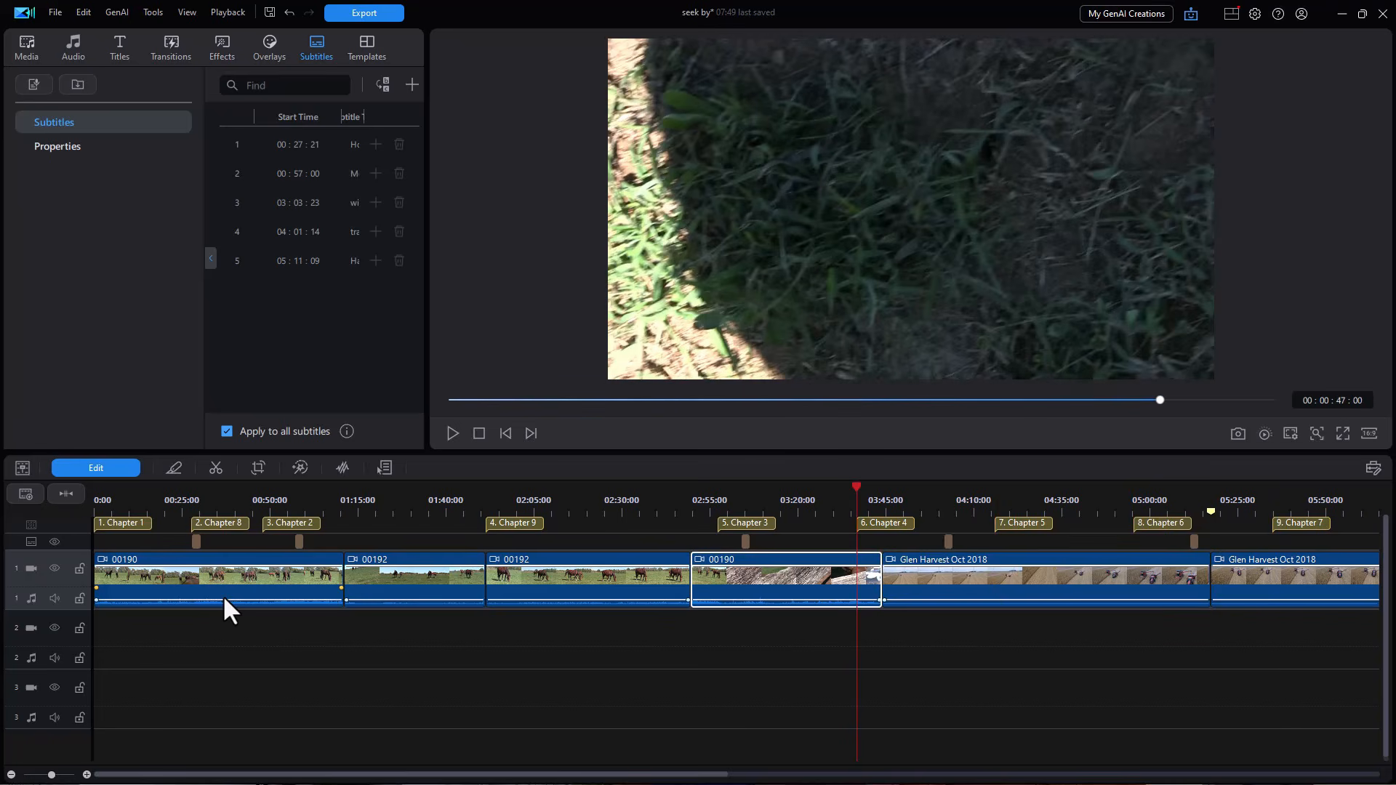
key(comma)
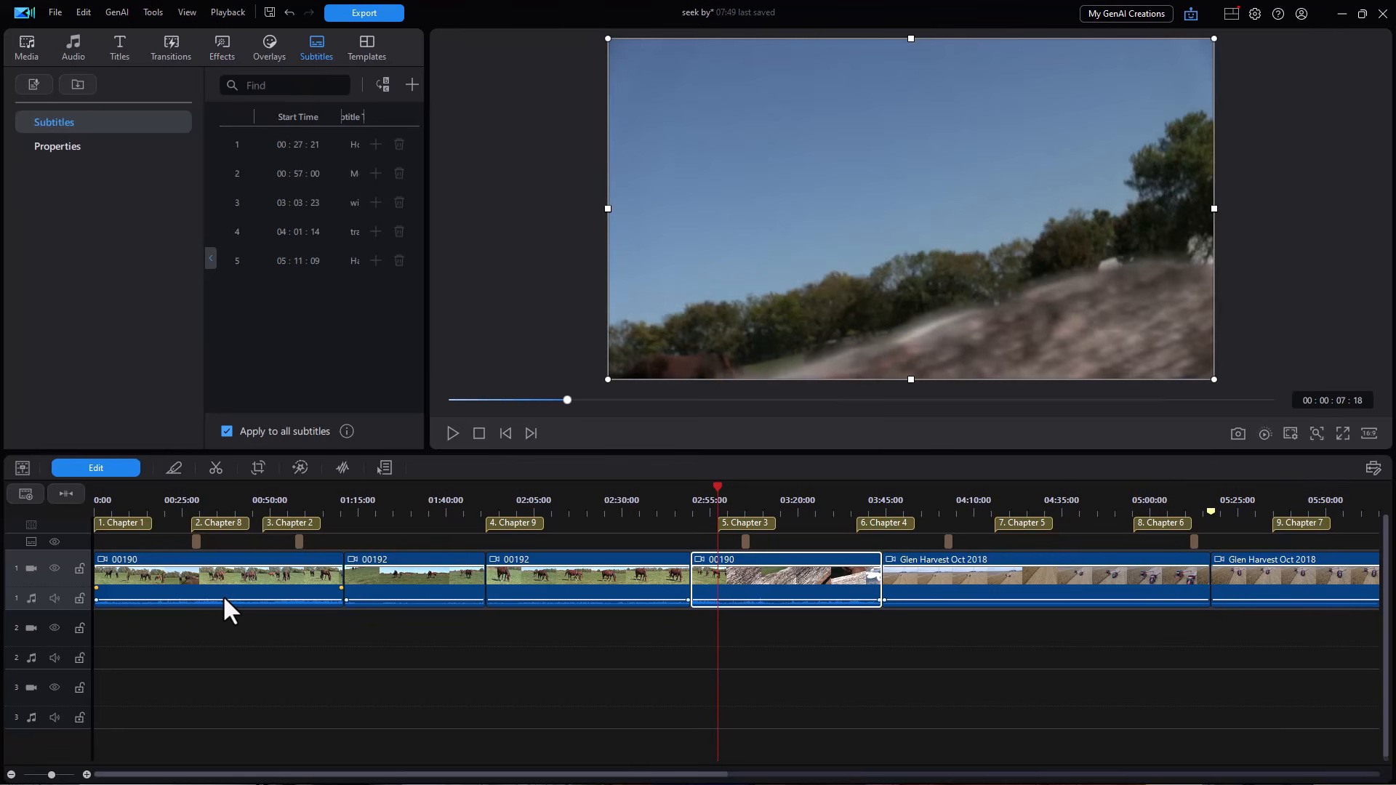
key(comma)
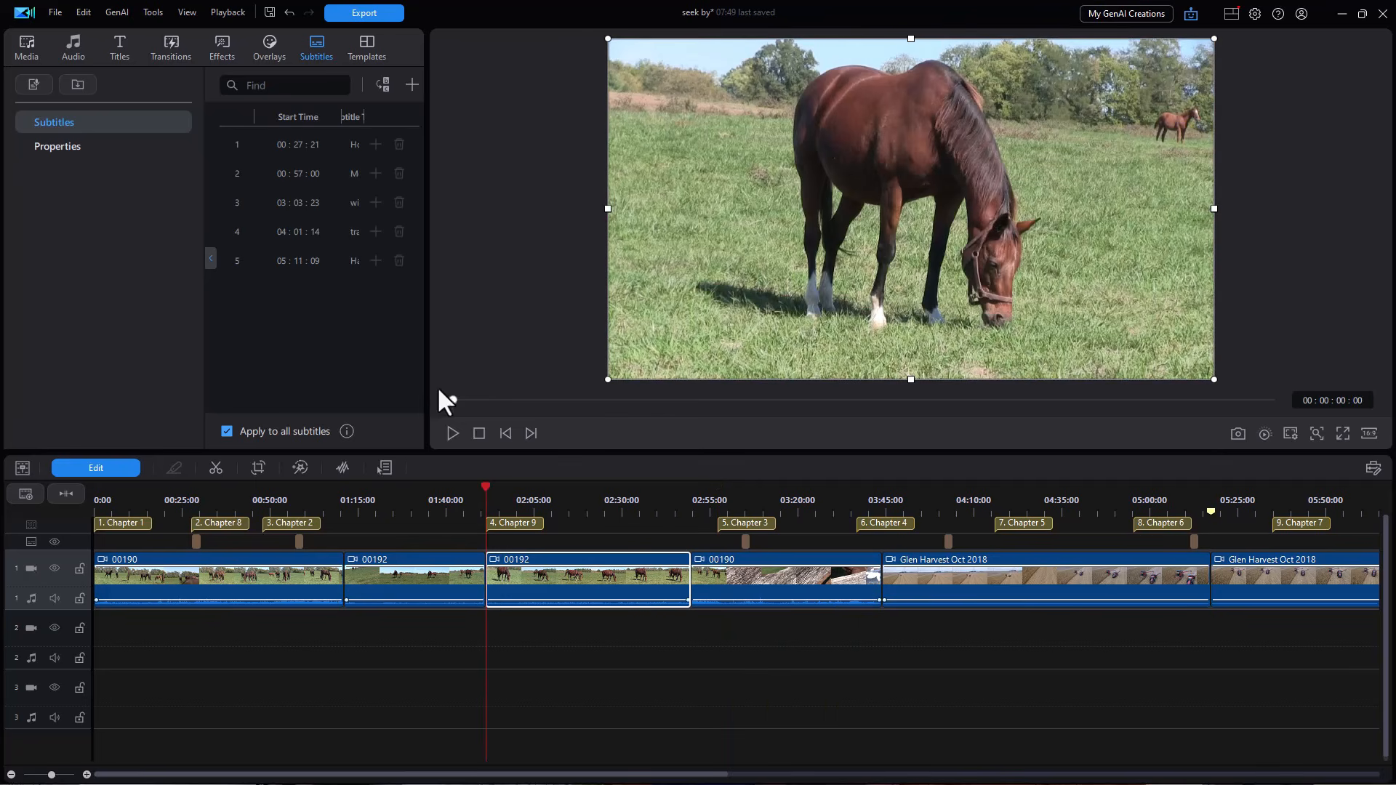
Set the preview's Seek by unit to Subtitle and place the playhead at about 00:00:08:20 in the first 00190 clip.
right_click(478, 298)
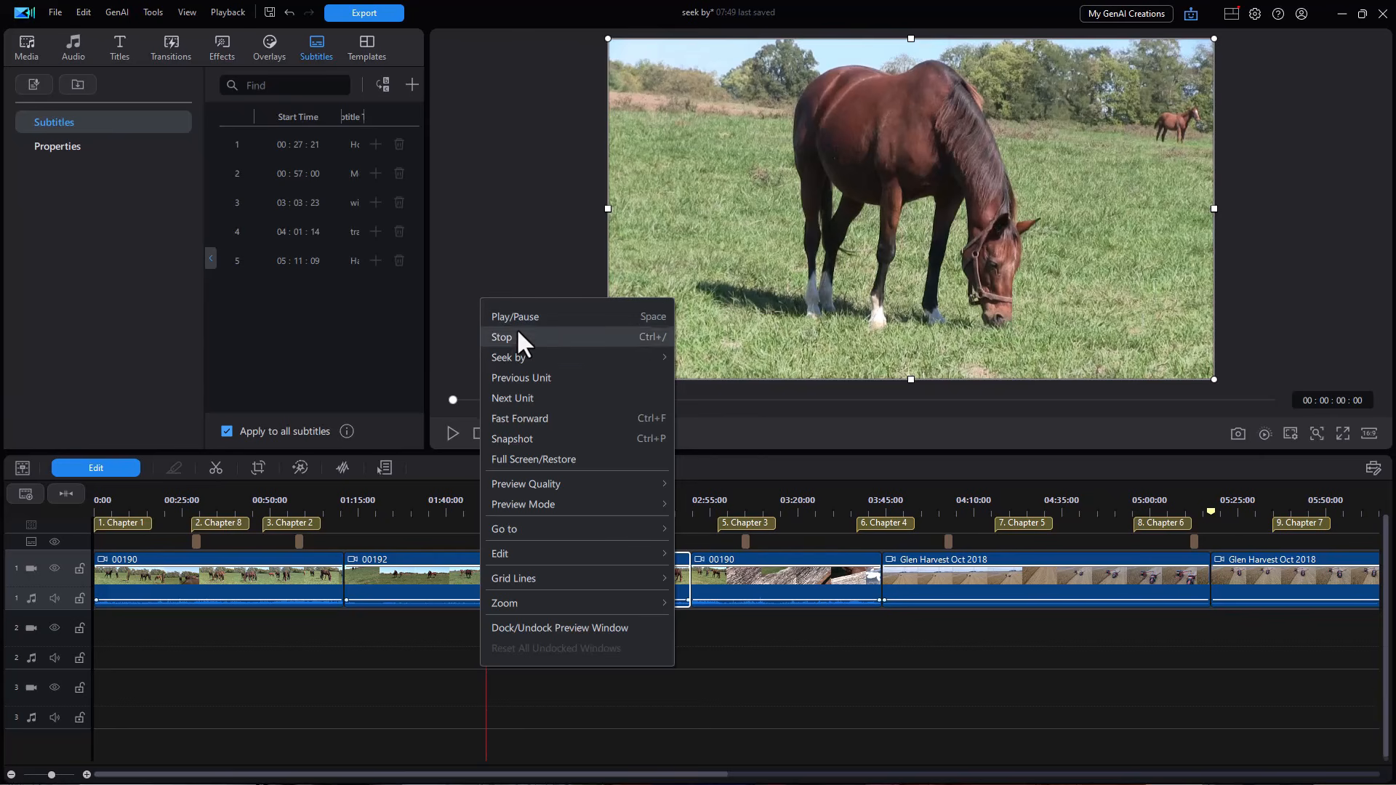
mouse_move(540, 359)
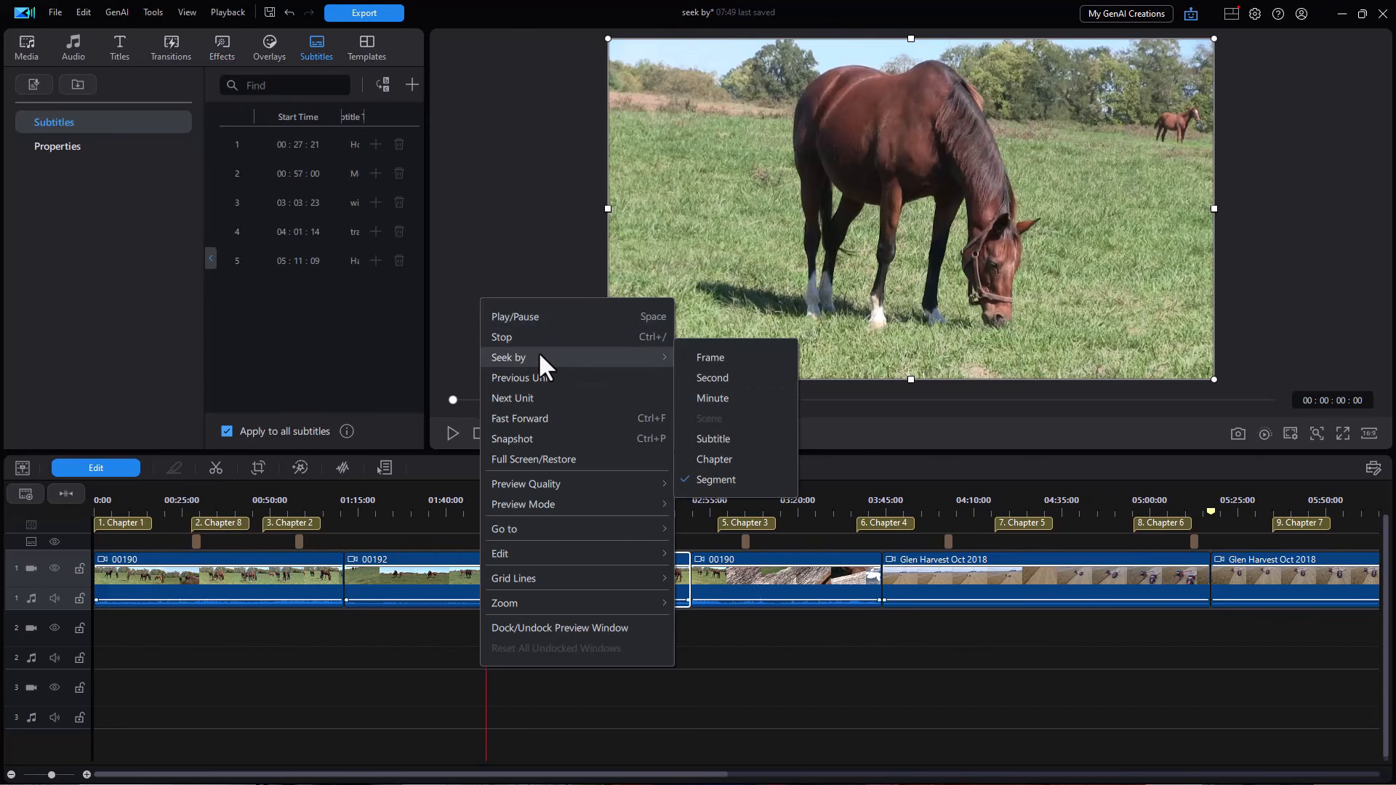
click(686, 439)
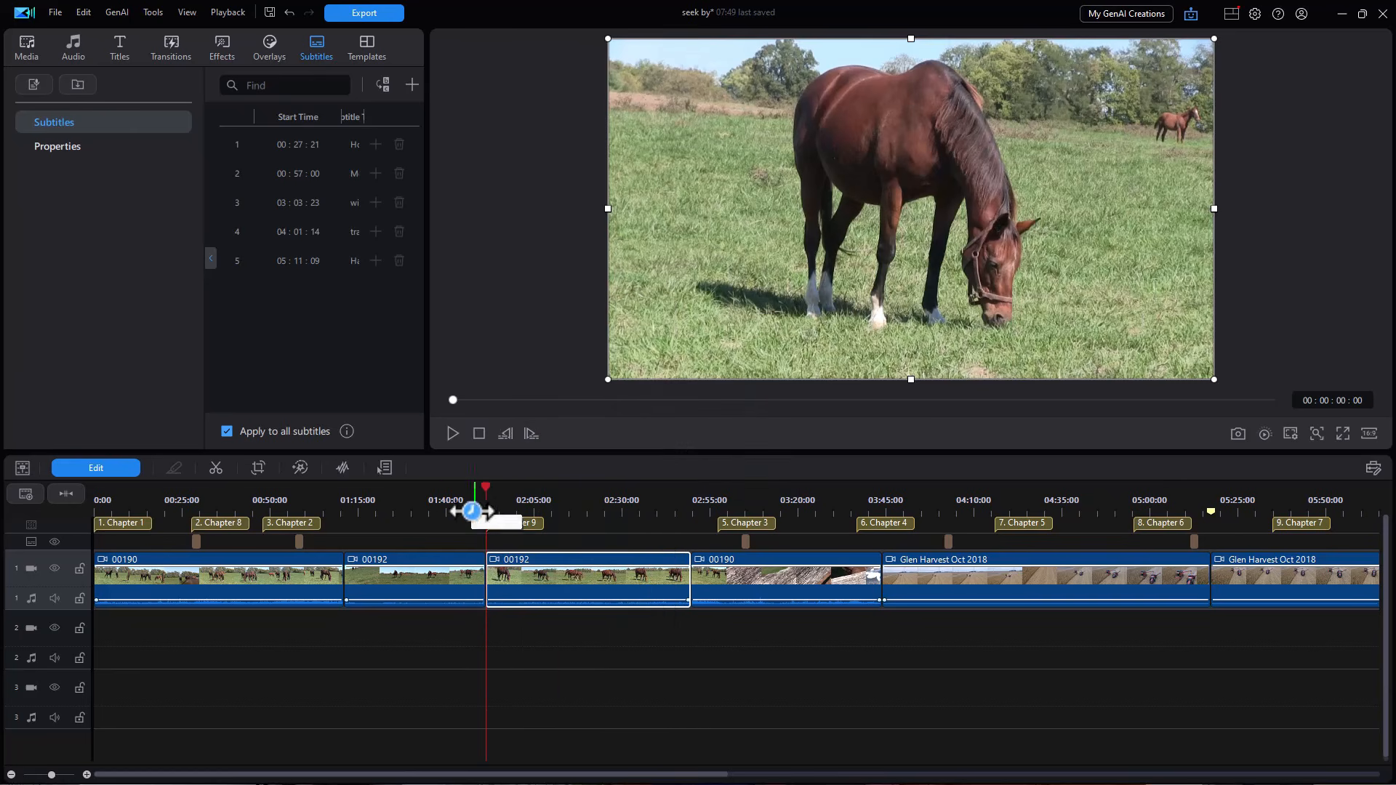
click(124, 501)
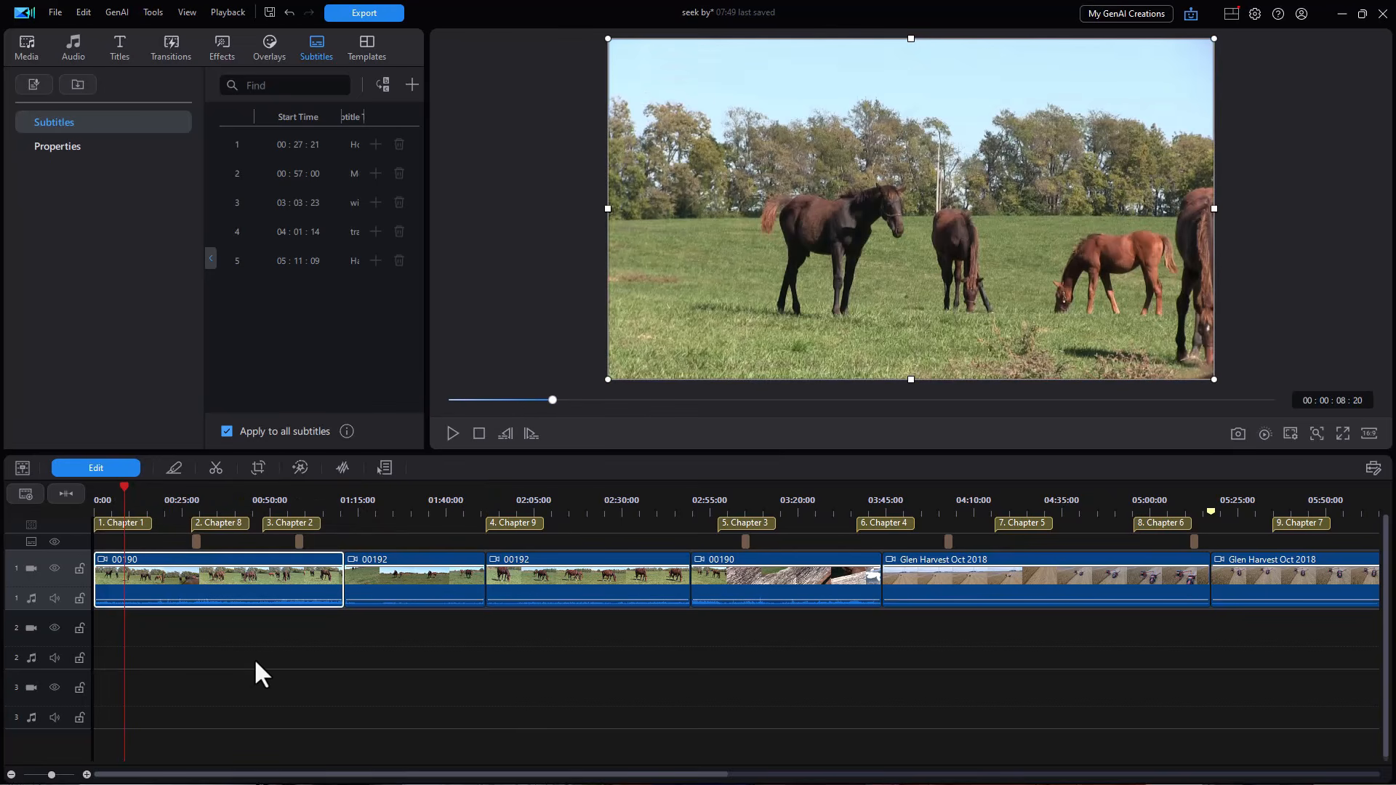
Step the playhead forward five subtitles to "Harvest corn" and back three subtitles to "More horses".
key(period)
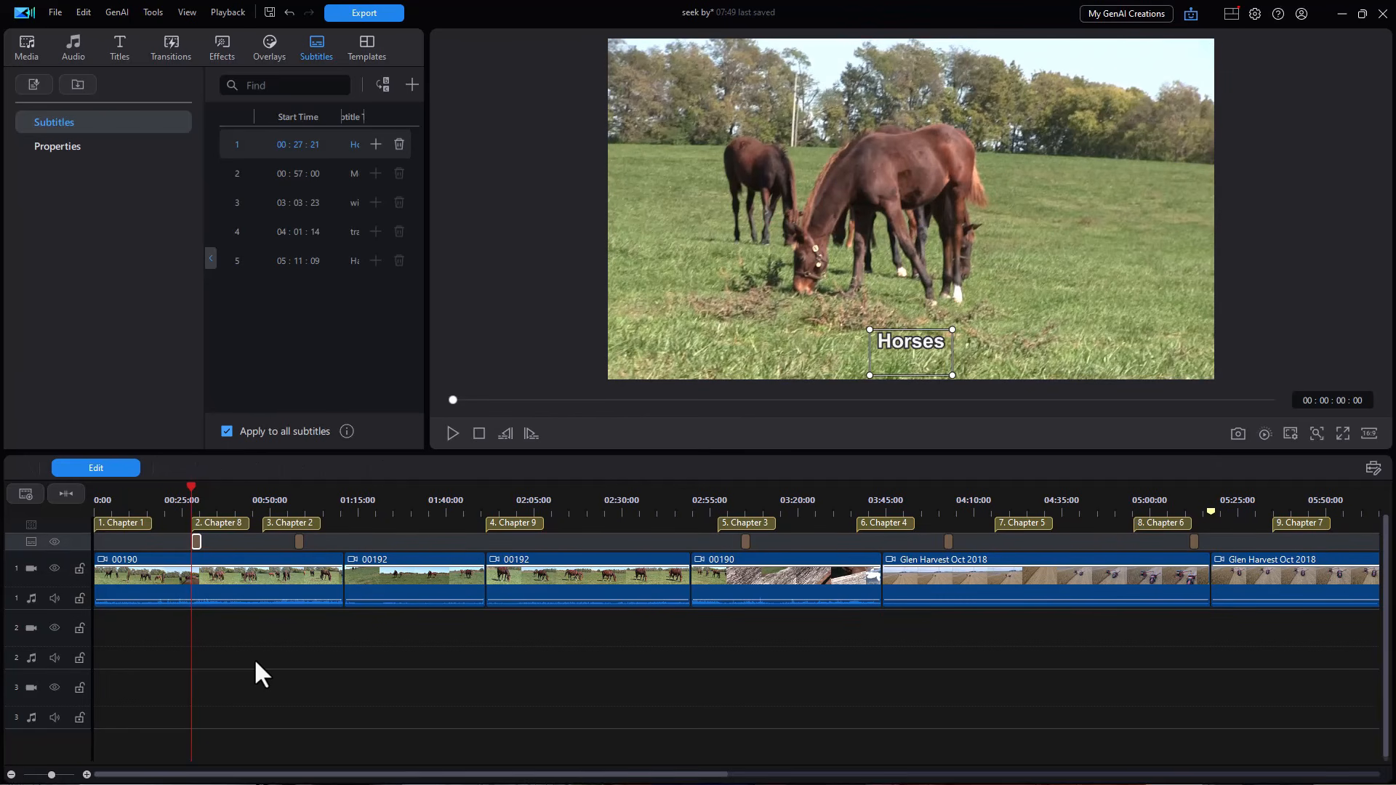
key(period)
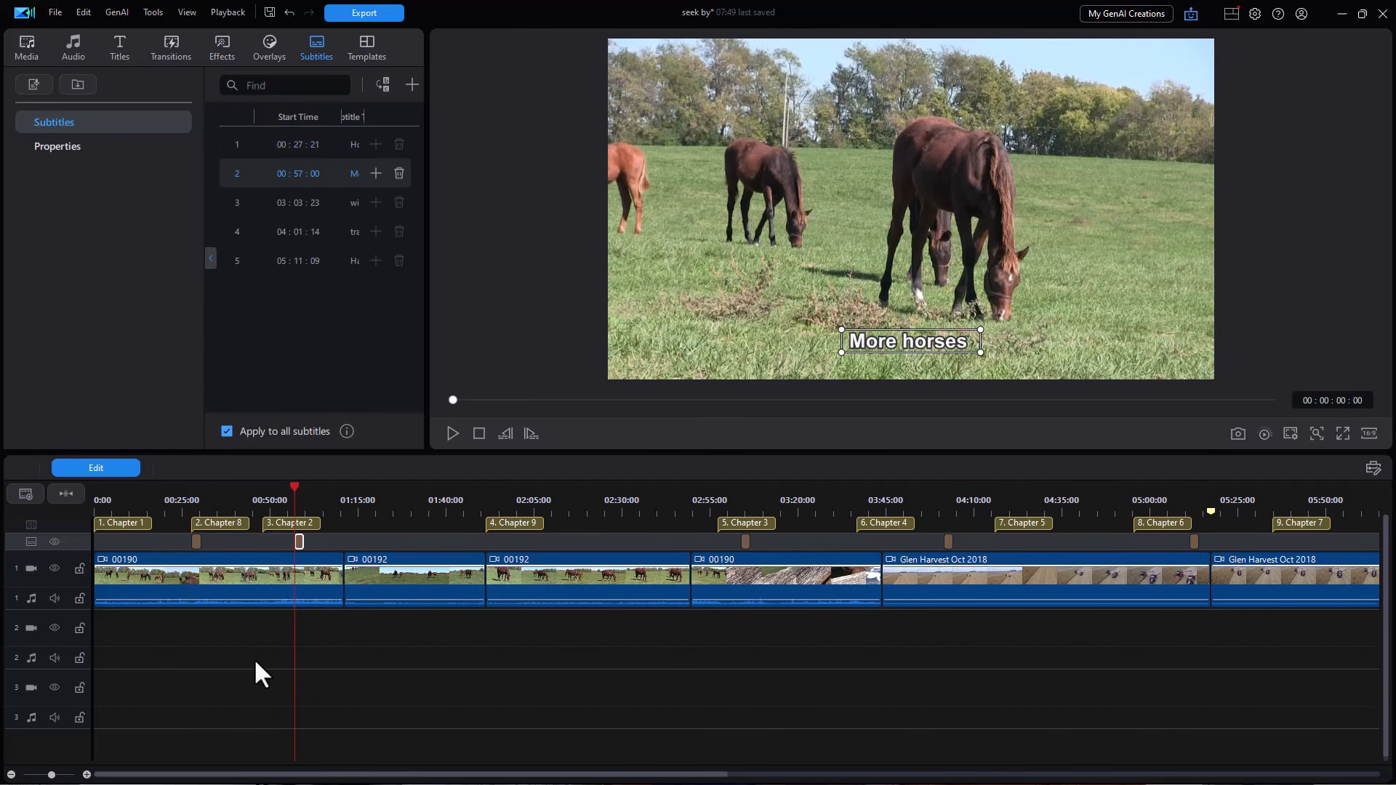
key(period)
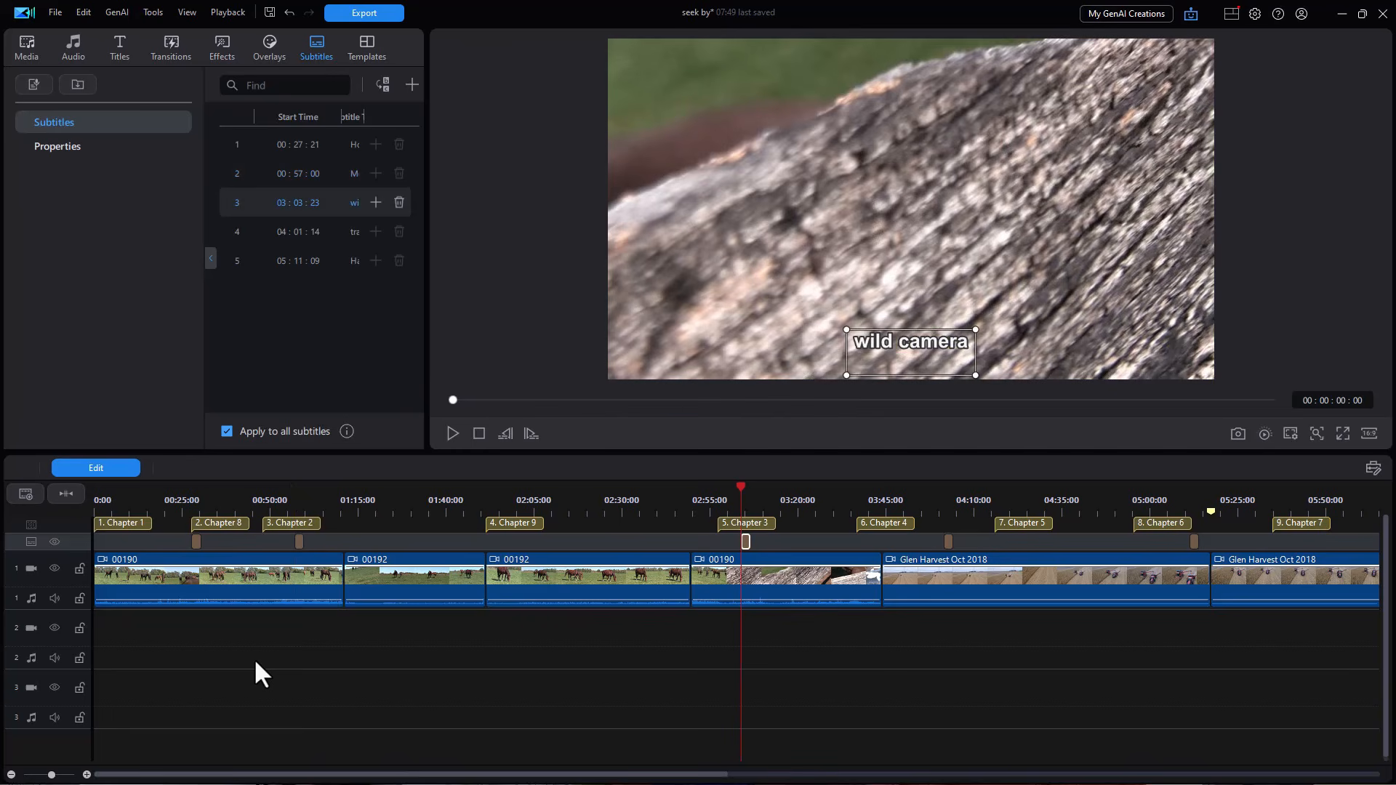
key(period)
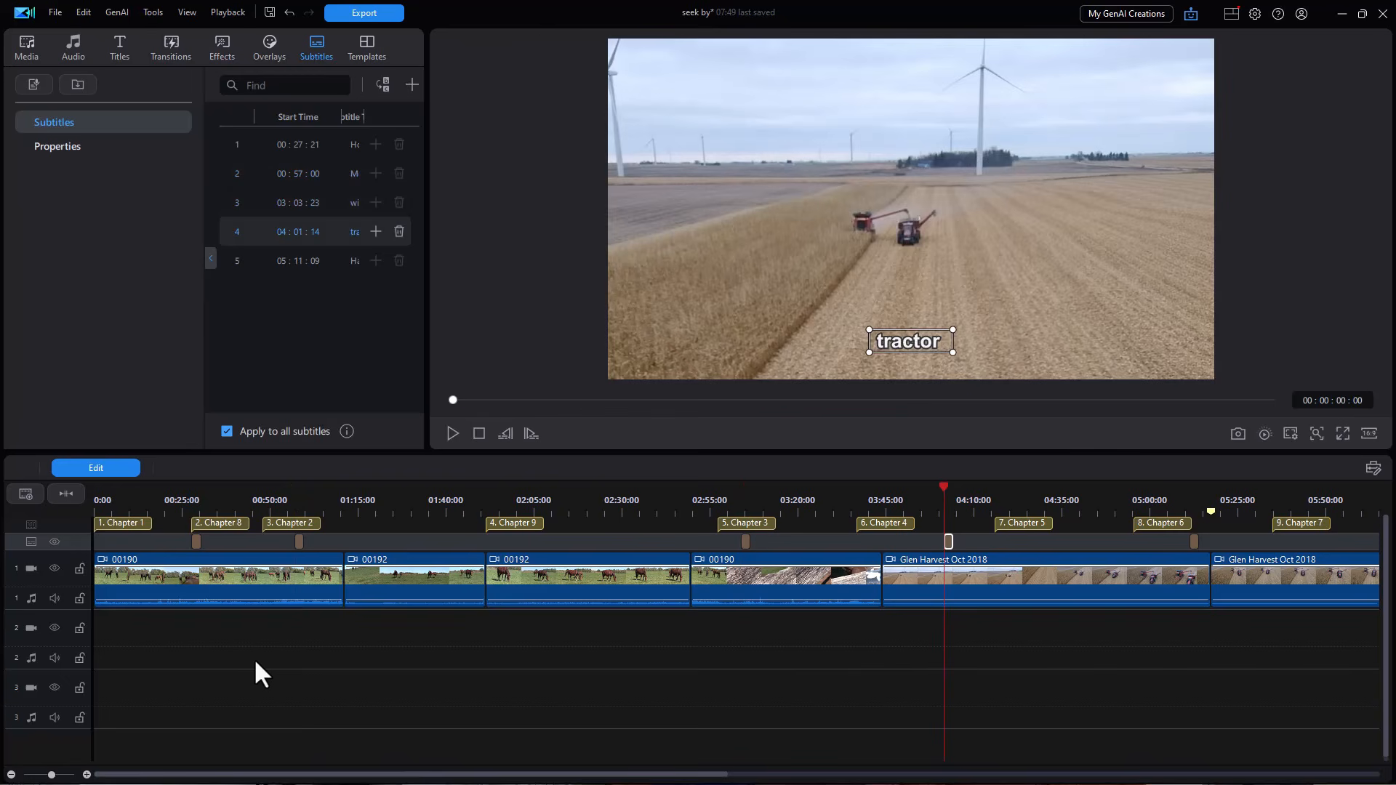
key(period)
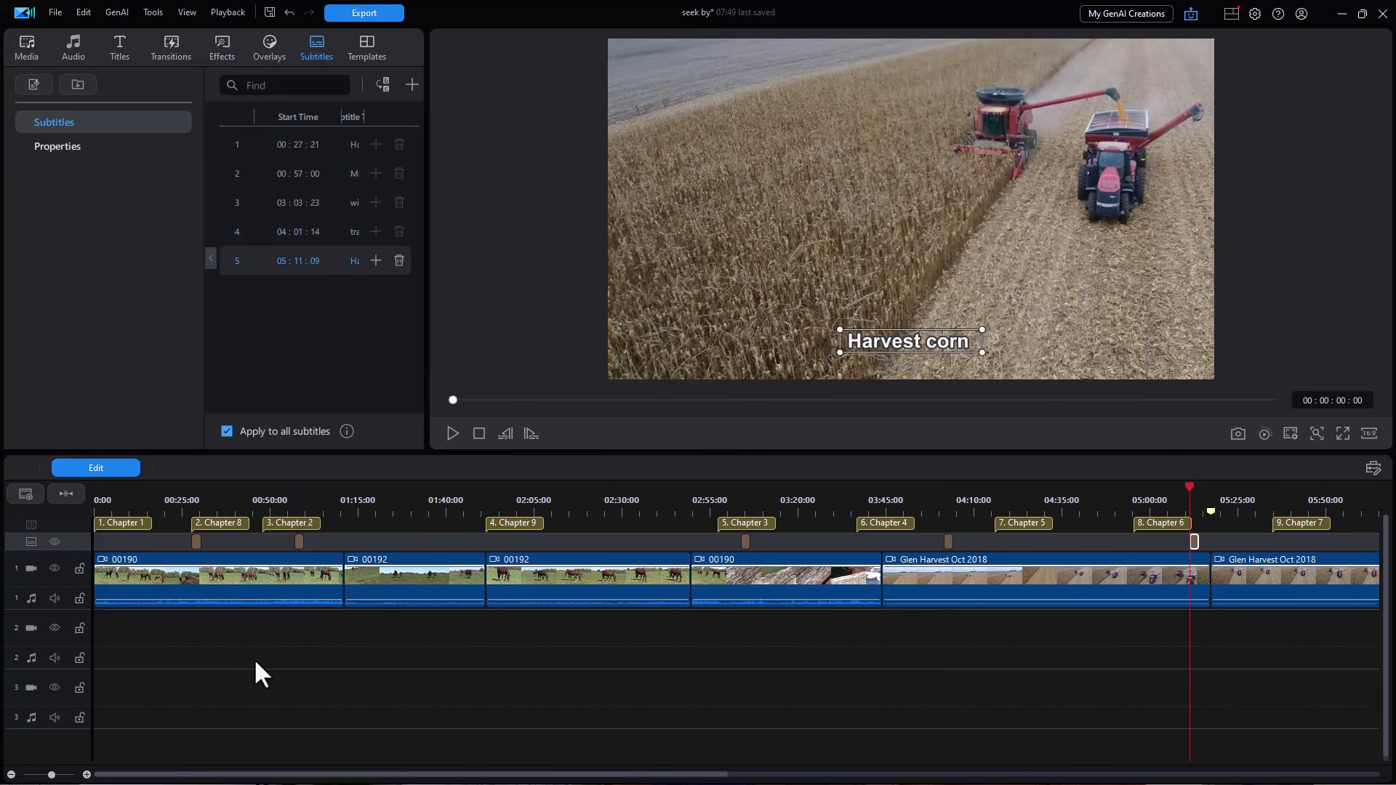
key(comma)
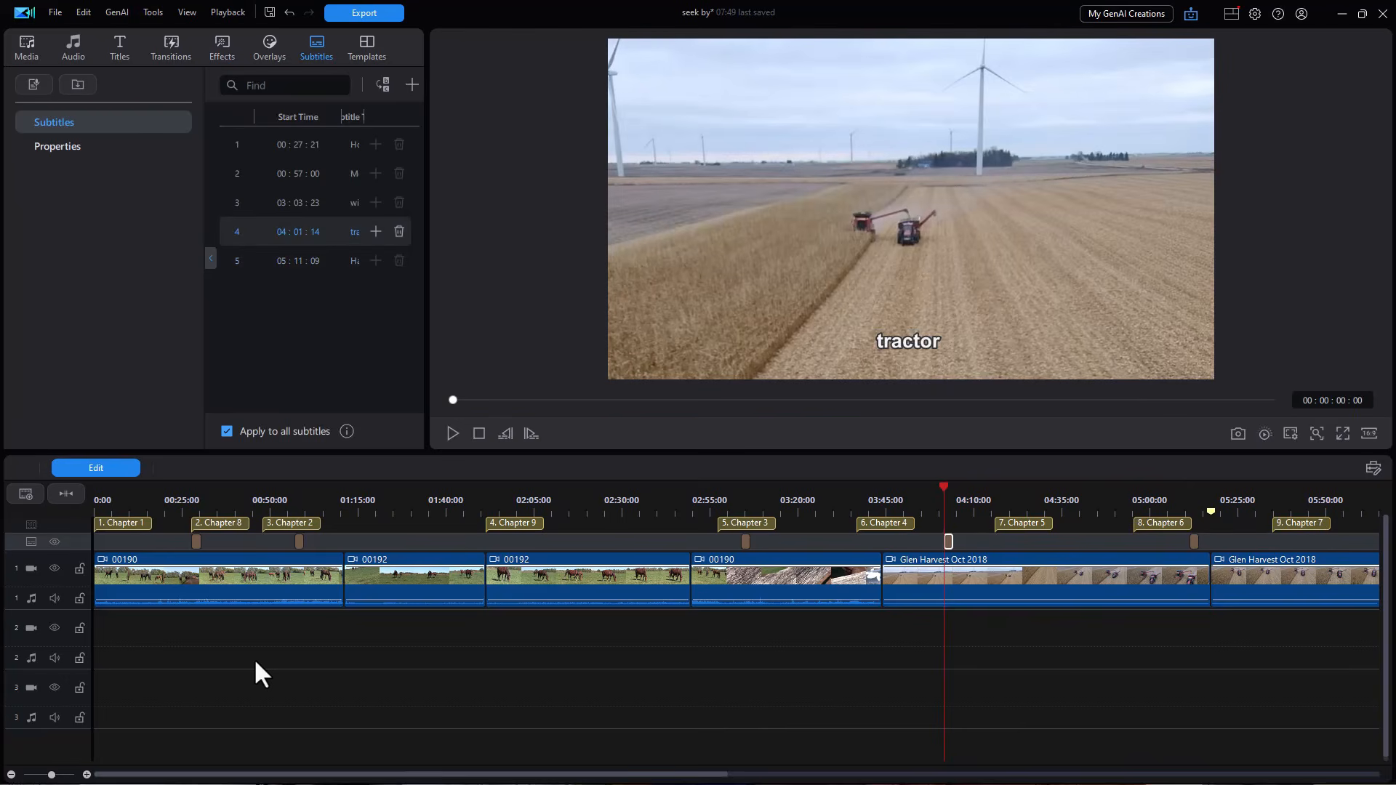
key(comma)
key(comma)
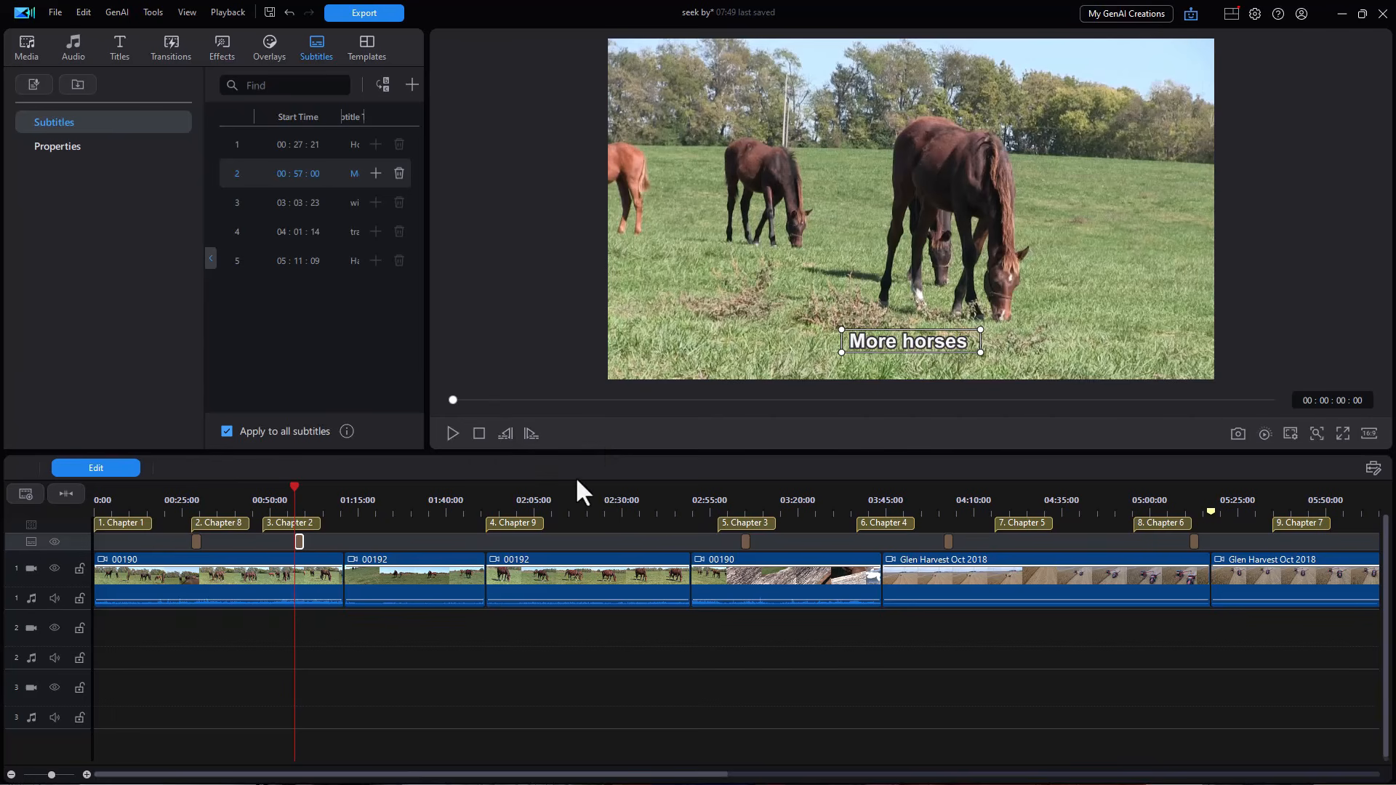
Reduce the timeline area's height to enlarge the preview, and set the preview's Seek by unit to Frame.
drag(582, 454, 578, 540)
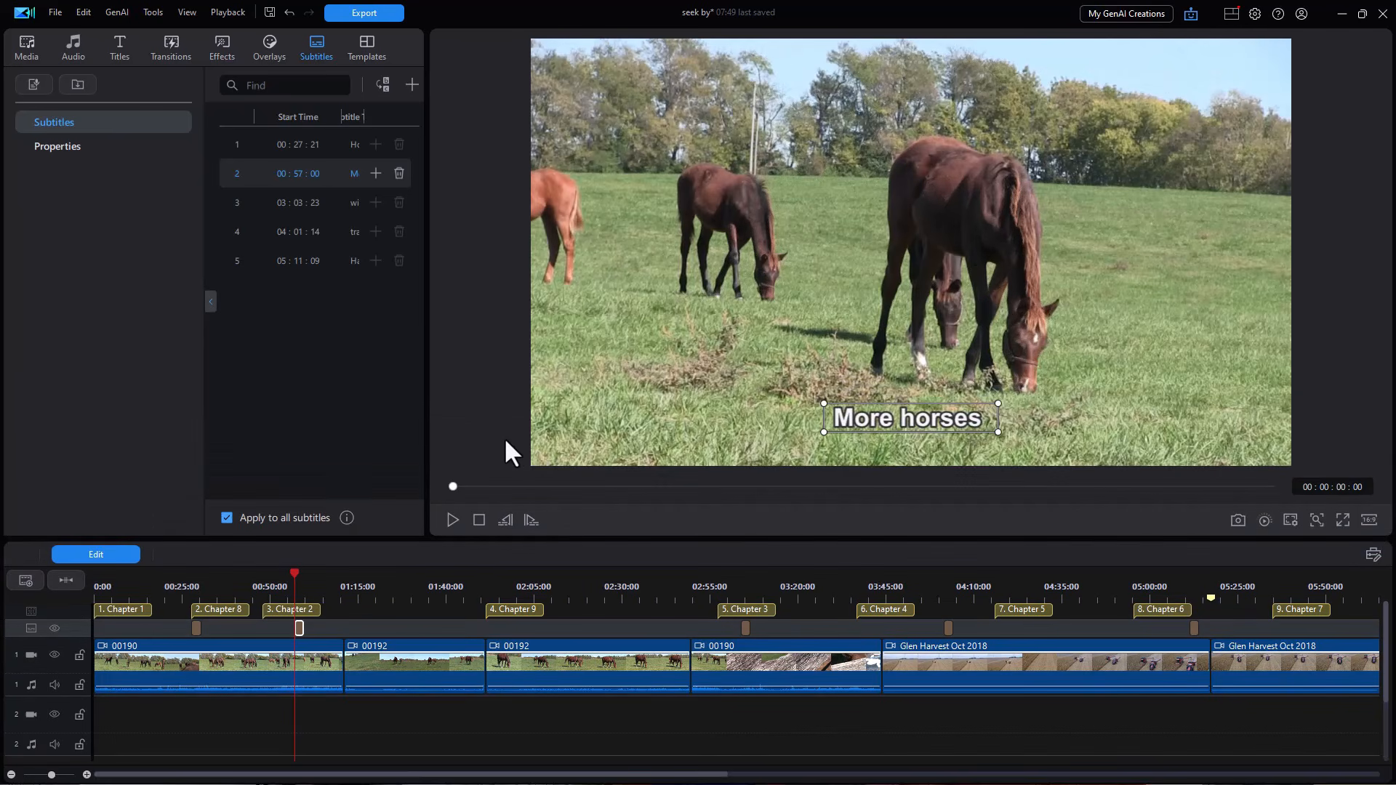
right_click(466, 374)
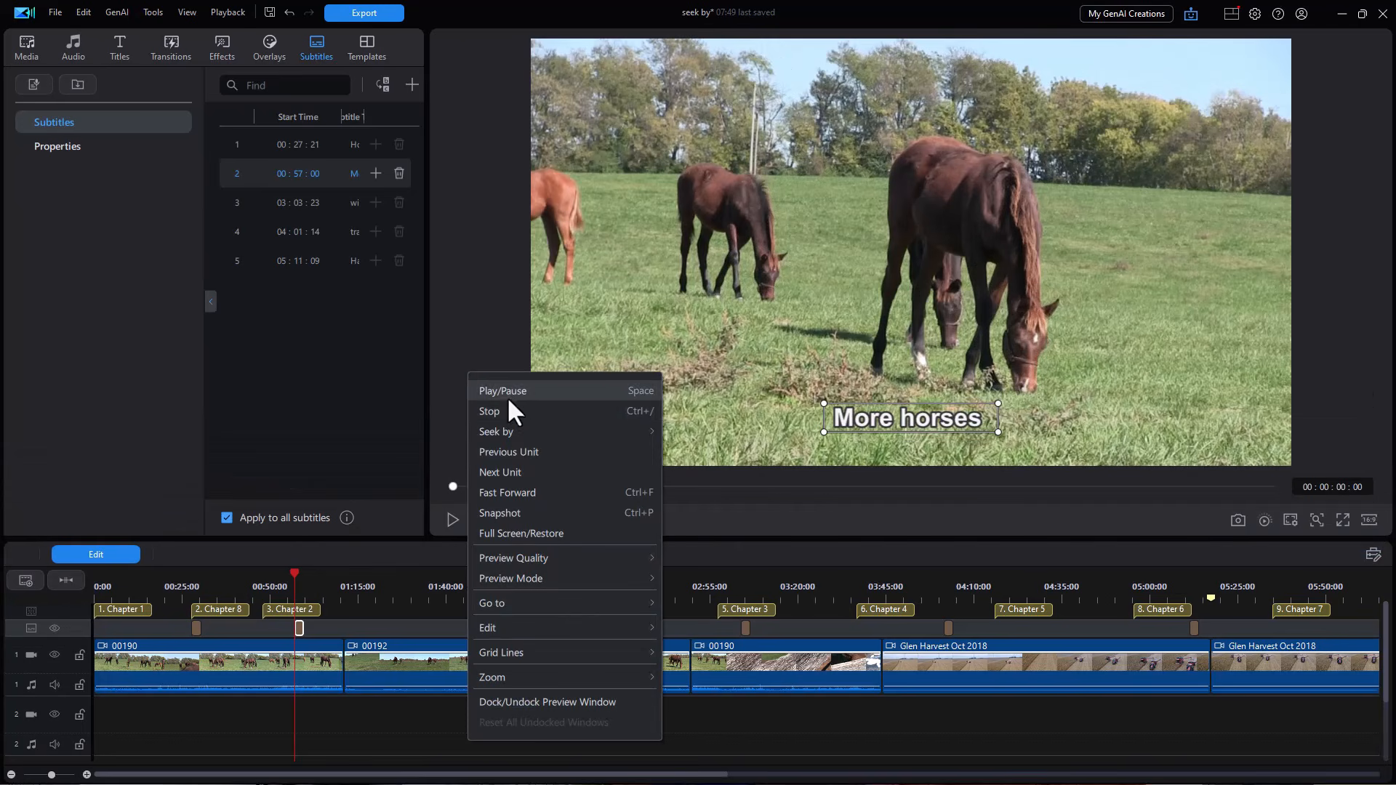
mouse_move(574, 431)
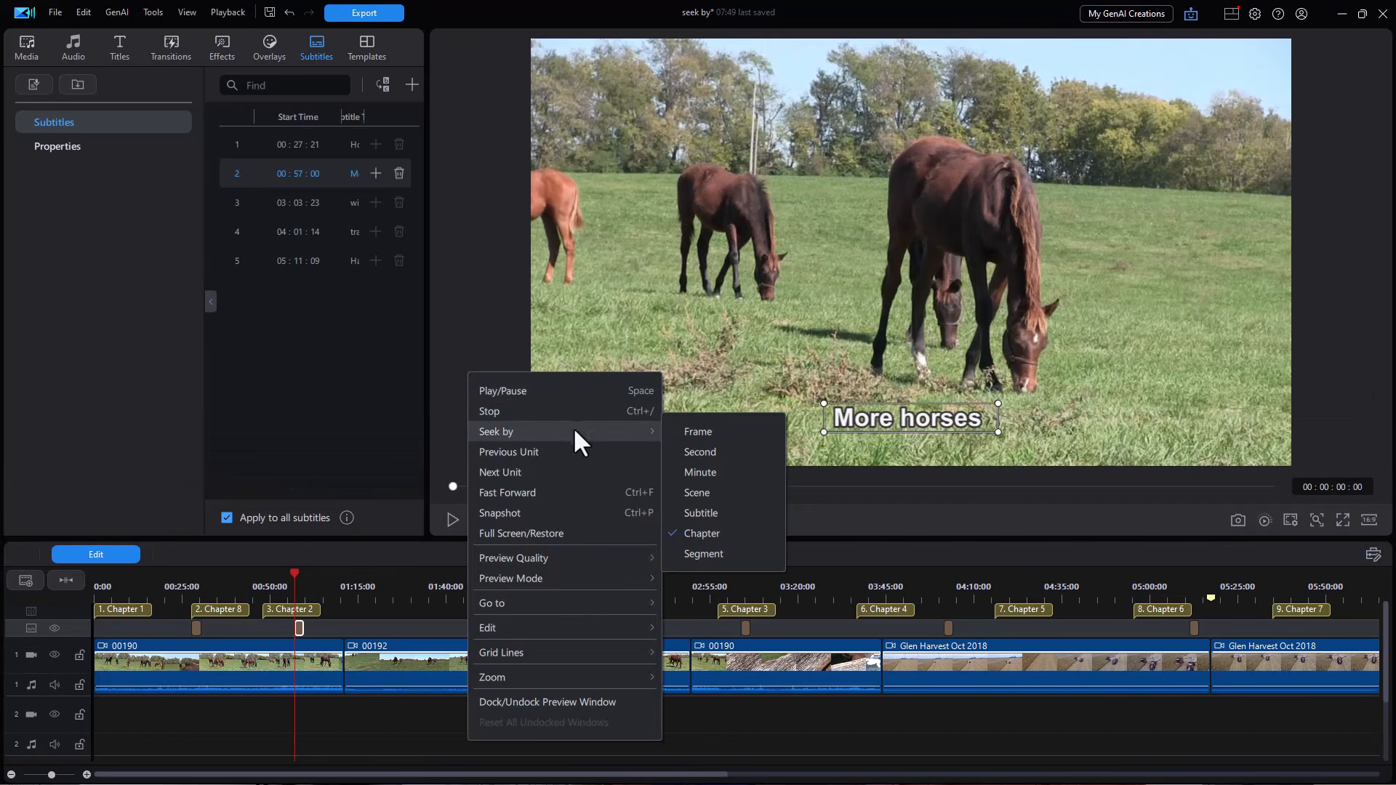
click(694, 431)
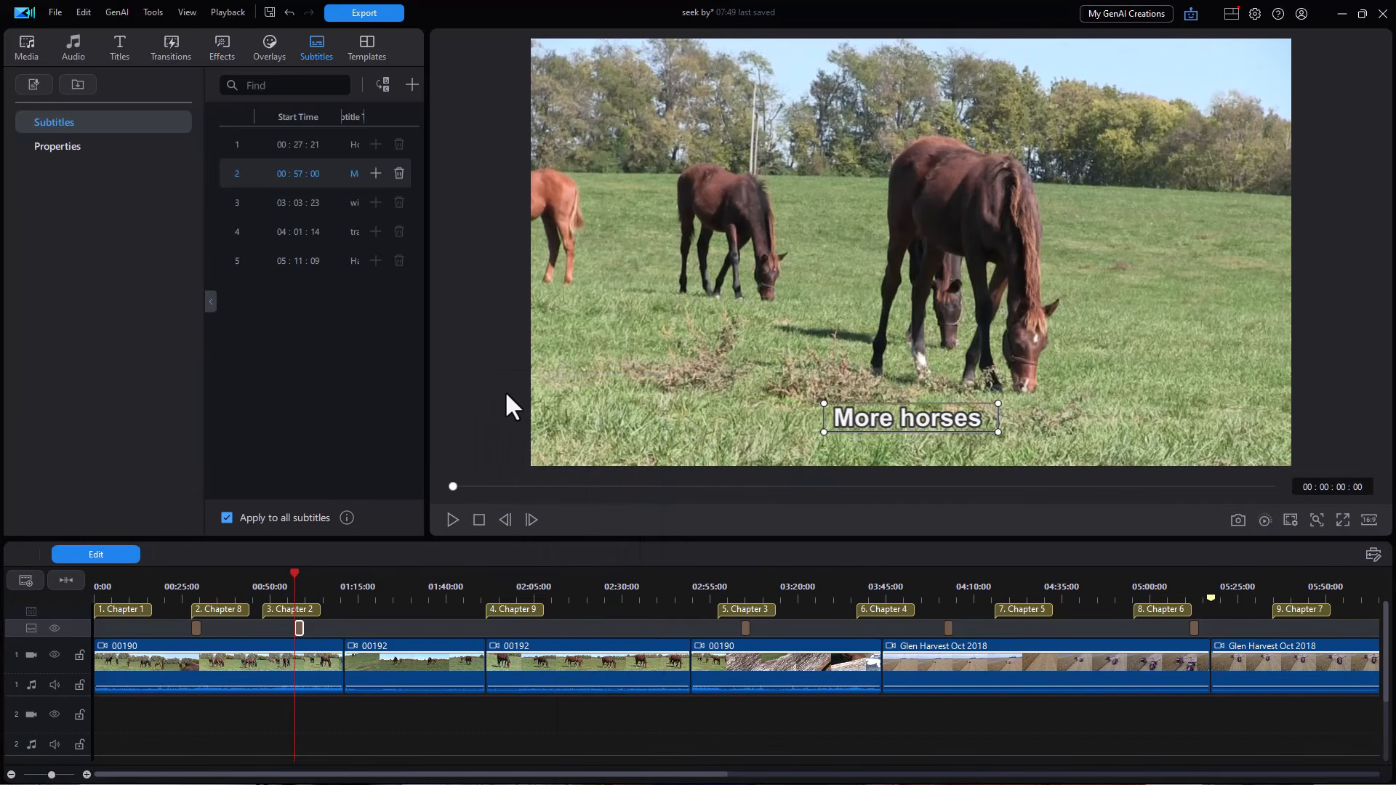
Open the preview's list of Seek by units.
right_click(484, 389)
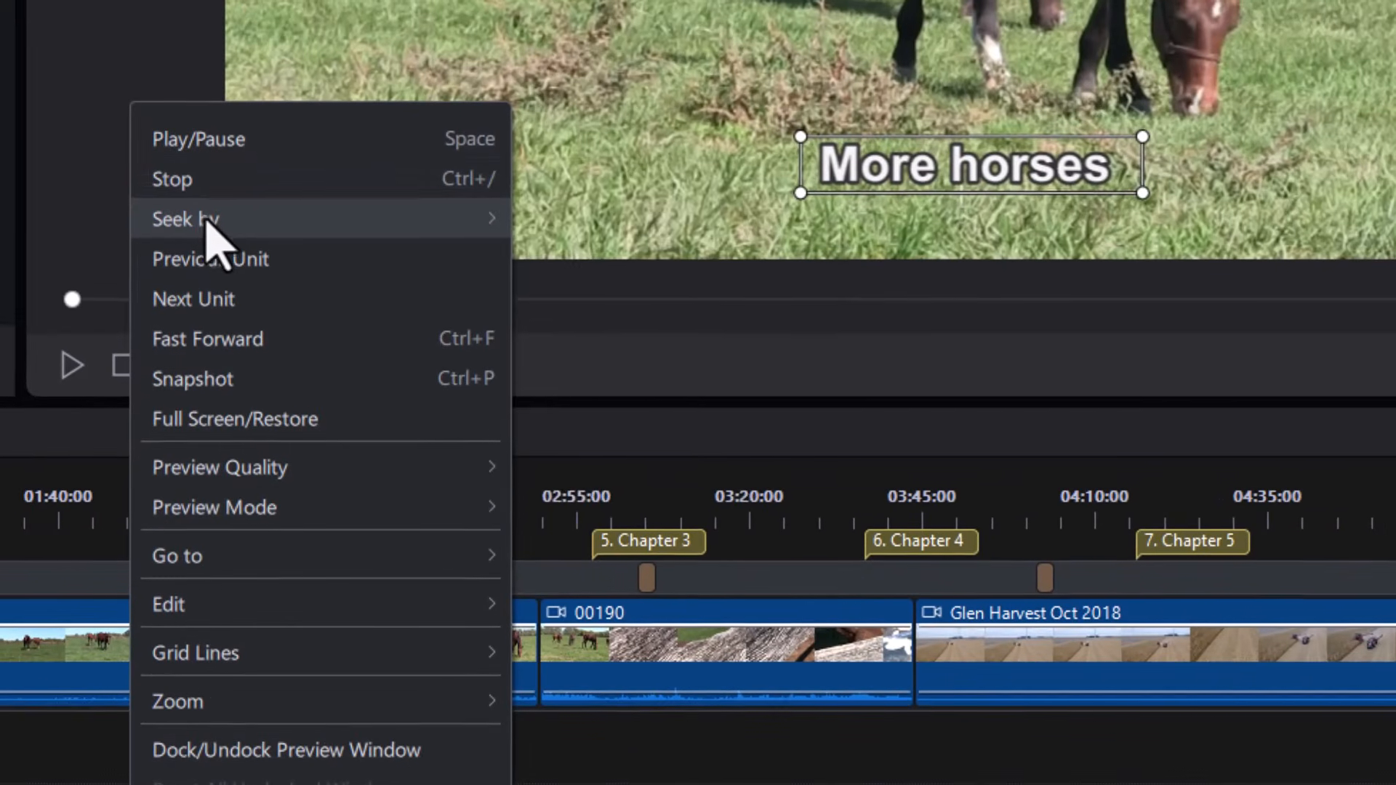
mouse_move(205, 221)
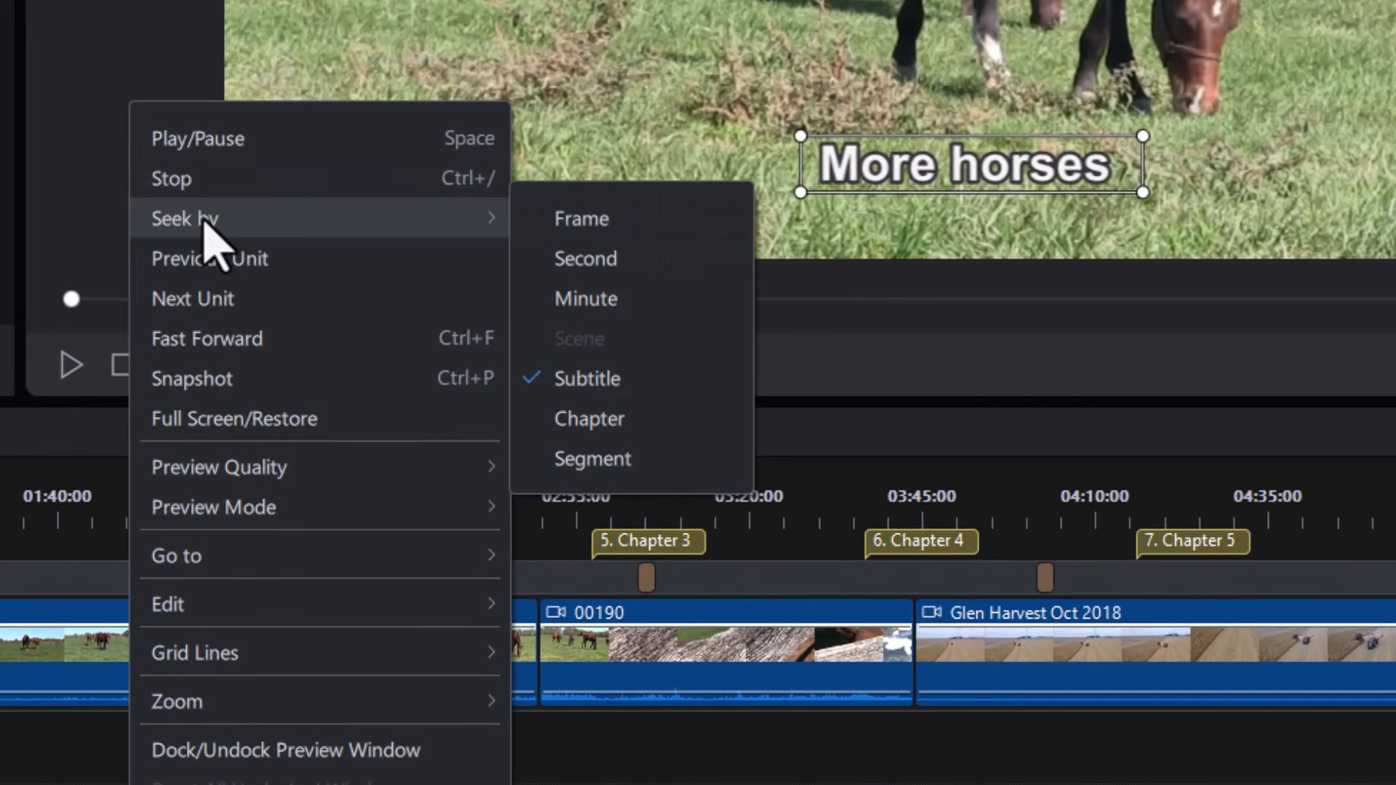